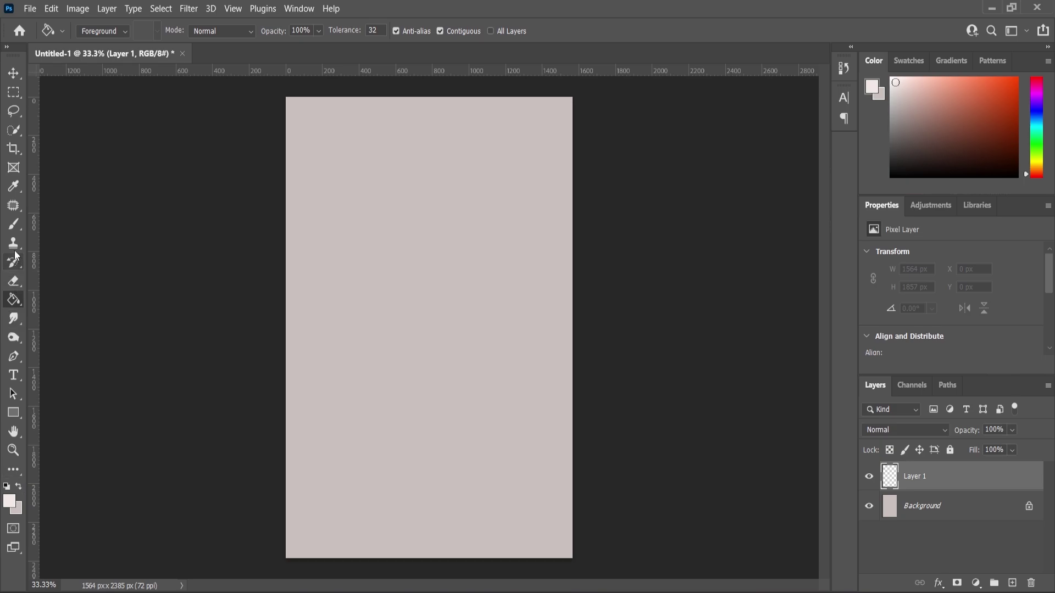
Paint one soft dab at the centre of the canvas with a 2500 px brush on Layer 1.
click(13, 224)
key(bracketright)
key(bracketright)
key(bracketright)
key(bracketright)
key(bracketright)
key(bracketright)
key(bracketright)
key(bracketright)
key(bracketright)
key(bracketright)
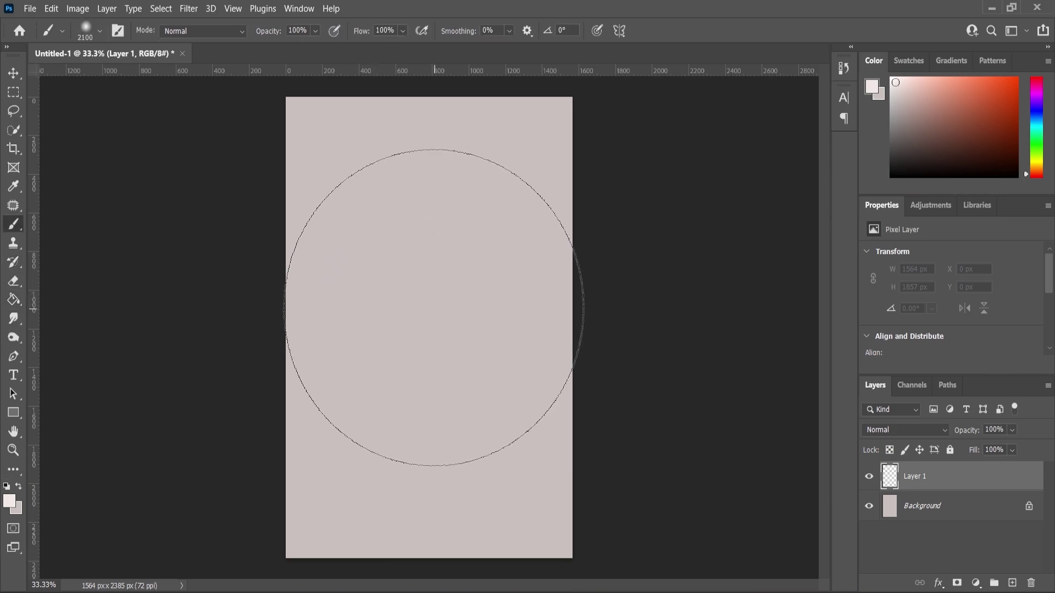
click(429, 305)
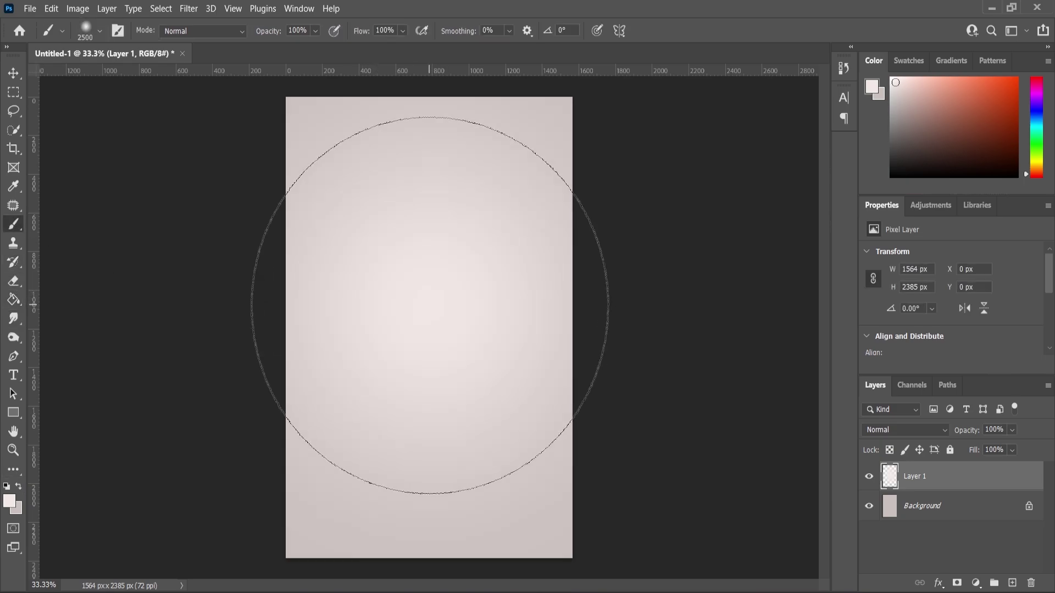
Strengthen the glow at the canvas centre with a smaller 1900 px soft brush.
key(bracketleft)
key(bracketleft)
key(bracketleft)
key(bracketleft)
key(bracketleft)
key(bracketleft)
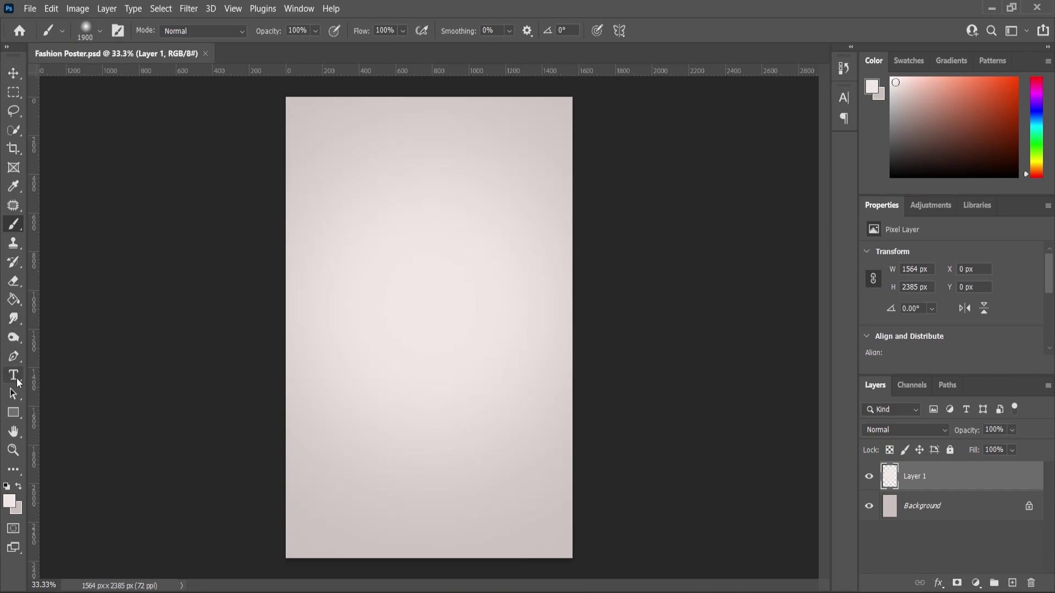
Draw a triangle shape about 979 × 848 px in the upper half of the canvas.
right_click(17, 416)
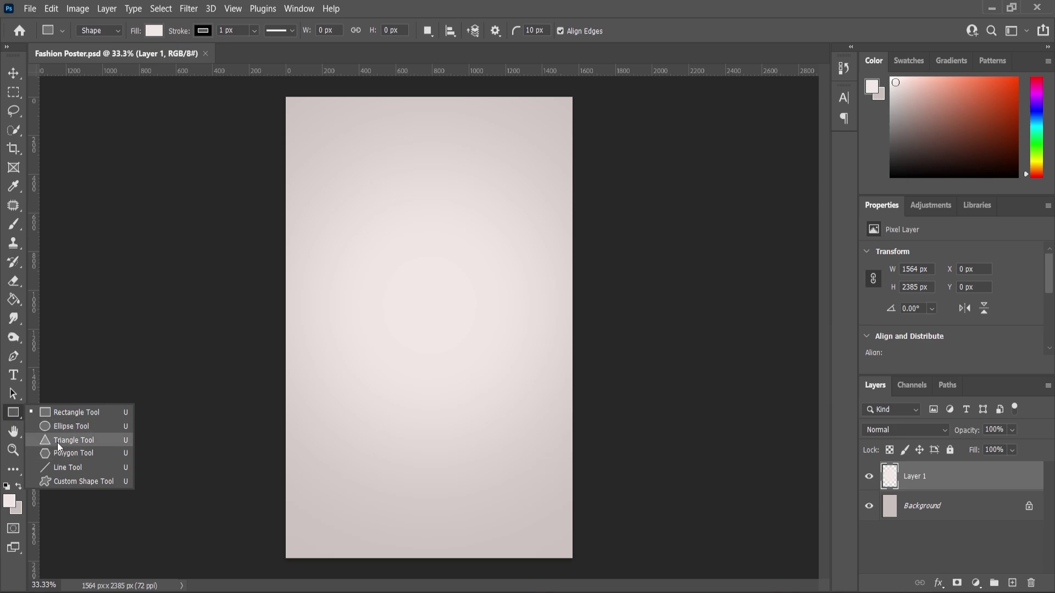
click(75, 413)
drag(362, 184, 471, 354)
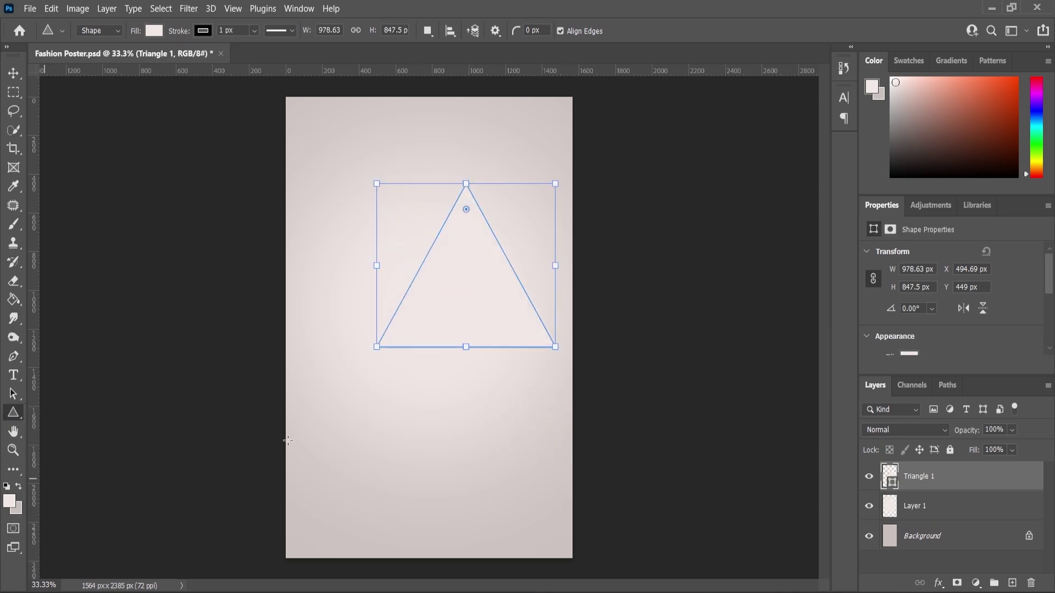
Set the triangle's stroke to none, keeping its light fill.
scroll(912, 324, down, 1)
click(910, 323)
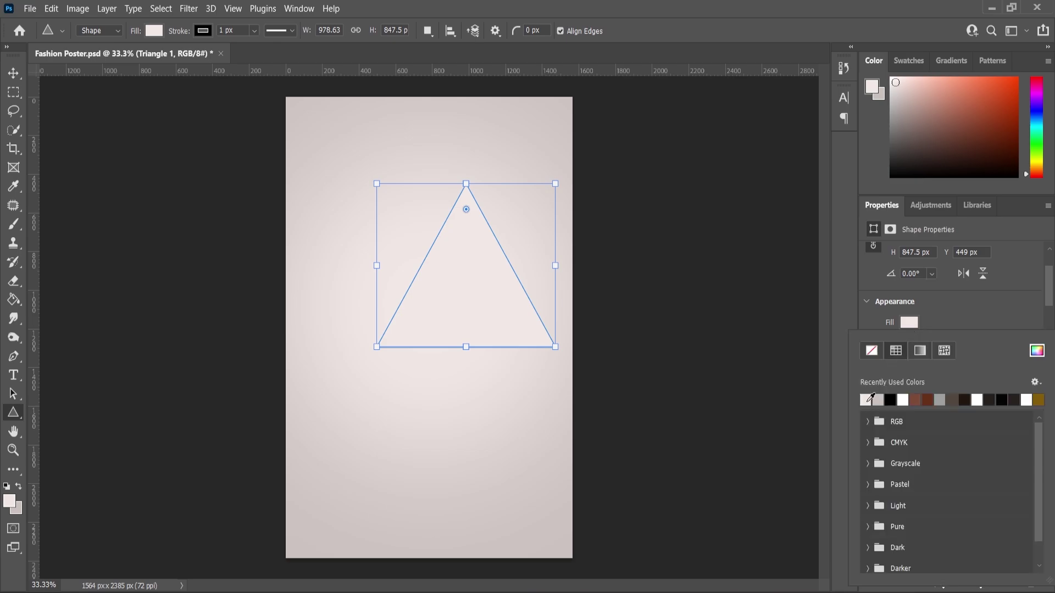
click(14, 74)
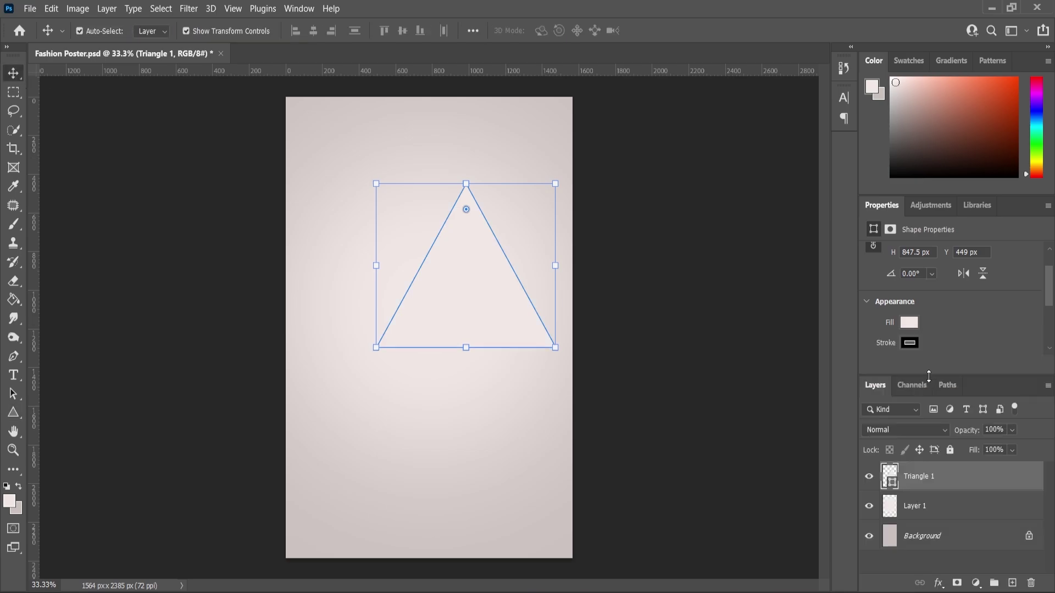
click(909, 323)
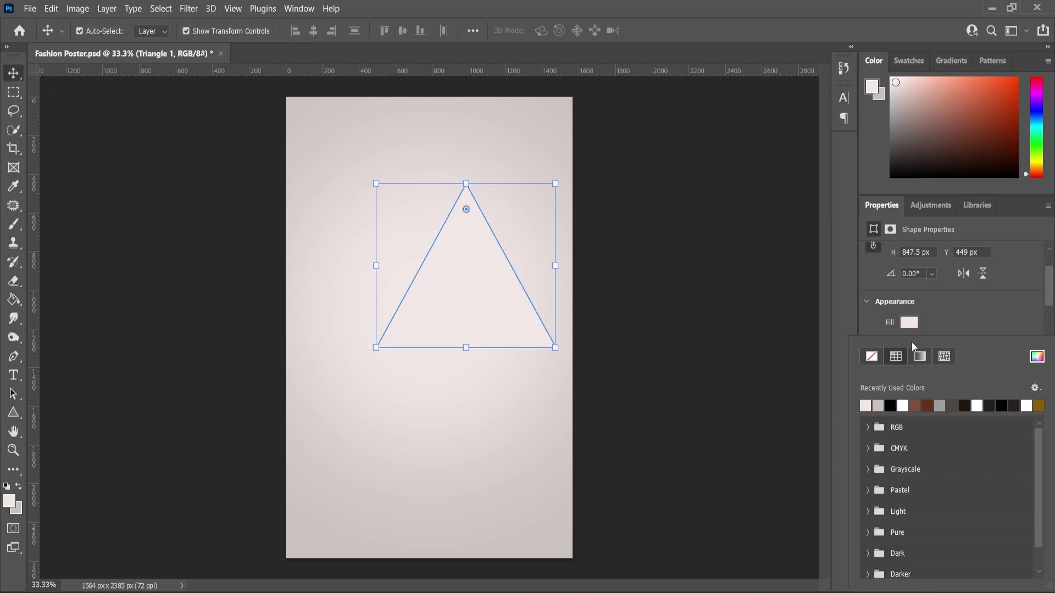
click(572, 182)
Rotate the triangle 180°, resize it to a narrower, taller shape and place it in the canvas's upper right.
drag(369, 137, 341, 375)
drag(551, 268, 499, 289)
drag(446, 353, 440, 384)
key(Return)
drag(444, 227, 474, 202)
Skew the inverted triangle so its top edge slopes down to the right and its lower tip extends slightly.
key(ctrl+t)
right_click(493, 202)
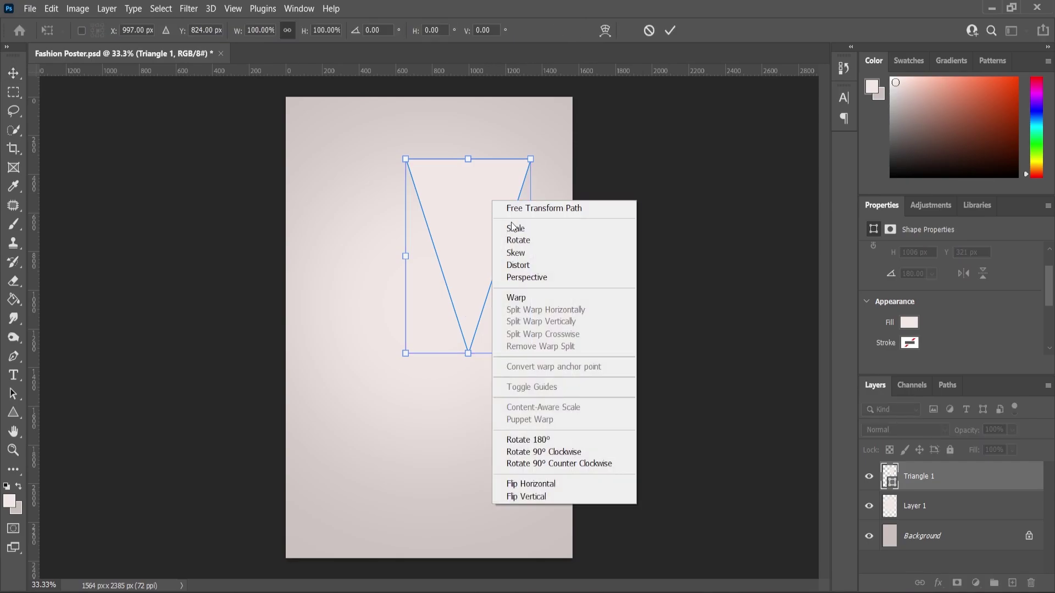
click(517, 254)
drag(531, 159, 534, 179)
drag(468, 353, 467, 365)
click(14, 73)
key(Return)
click(158, 275)
scroll(158, 275, down, 2)
scroll(485, 251, up, 3)
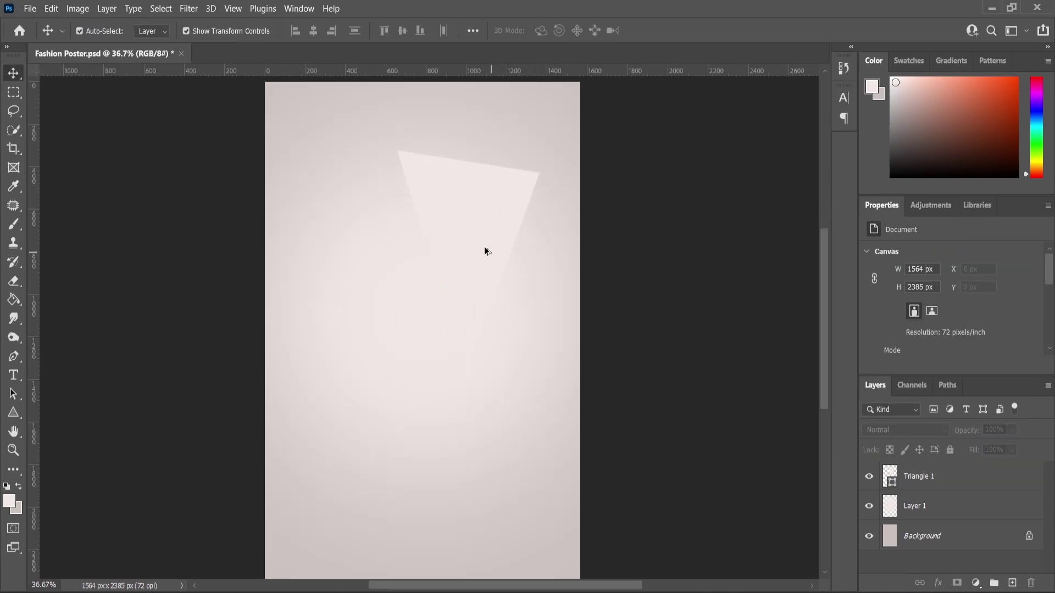
Duplicate the Triangle 1 layer and move the copy to the left of the original.
drag(484, 227, 482, 221)
click(532, 219)
scroll(574, 212, down, 3)
scroll(477, 243, up, 1)
click(477, 243)
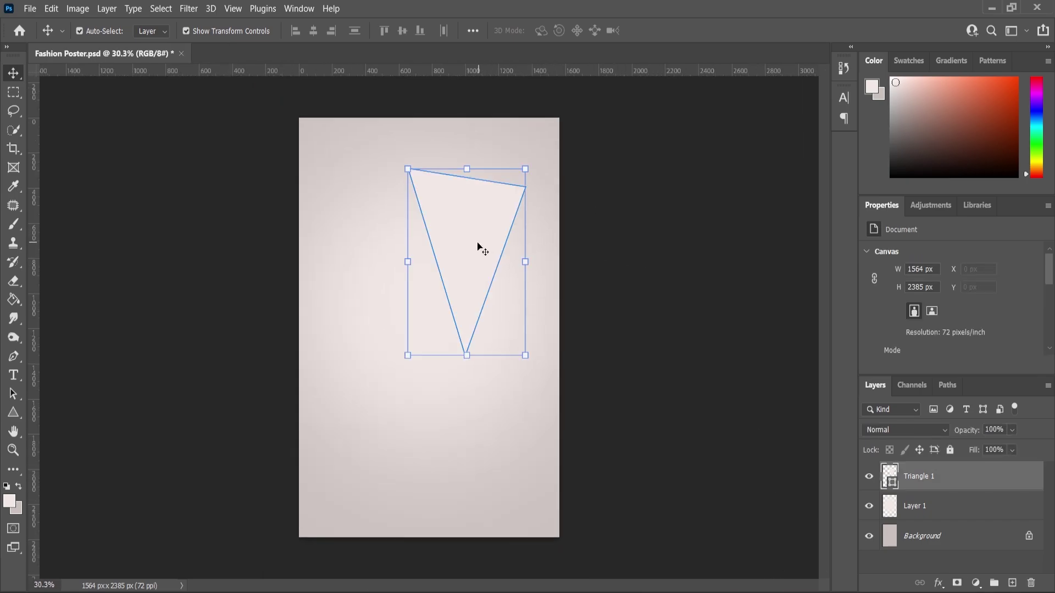
drag(922, 474, 1012, 583)
drag(464, 227, 384, 260)
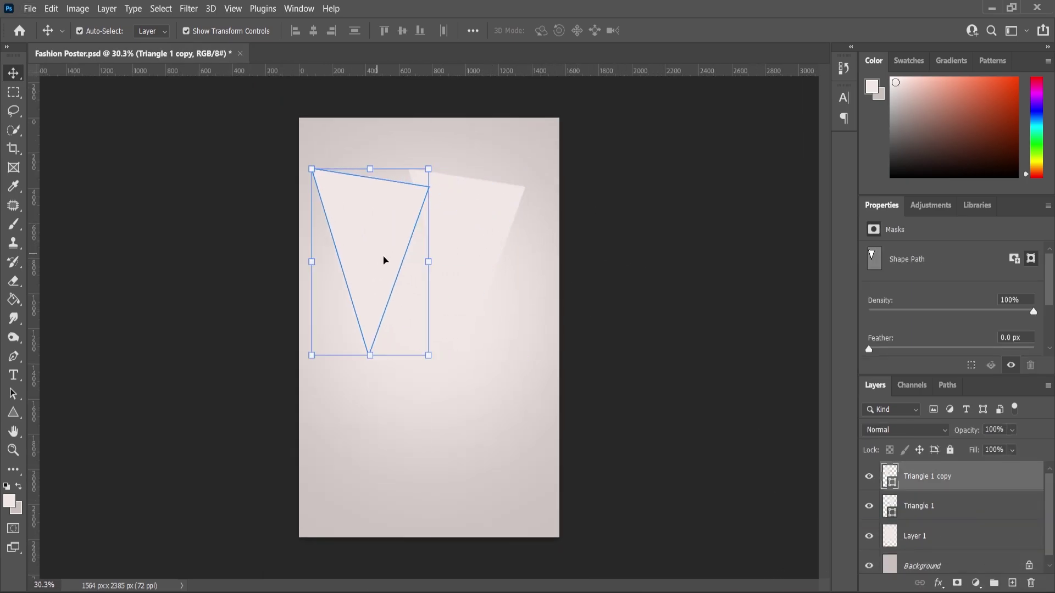
Rotate the triangle copy counter-clockwise so it fans out from the original, its tip pointing toward the original's tip.
key(ctrl+t)
drag(442, 377, 501, 353)
key(Return)
scroll(415, 292, up, 1)
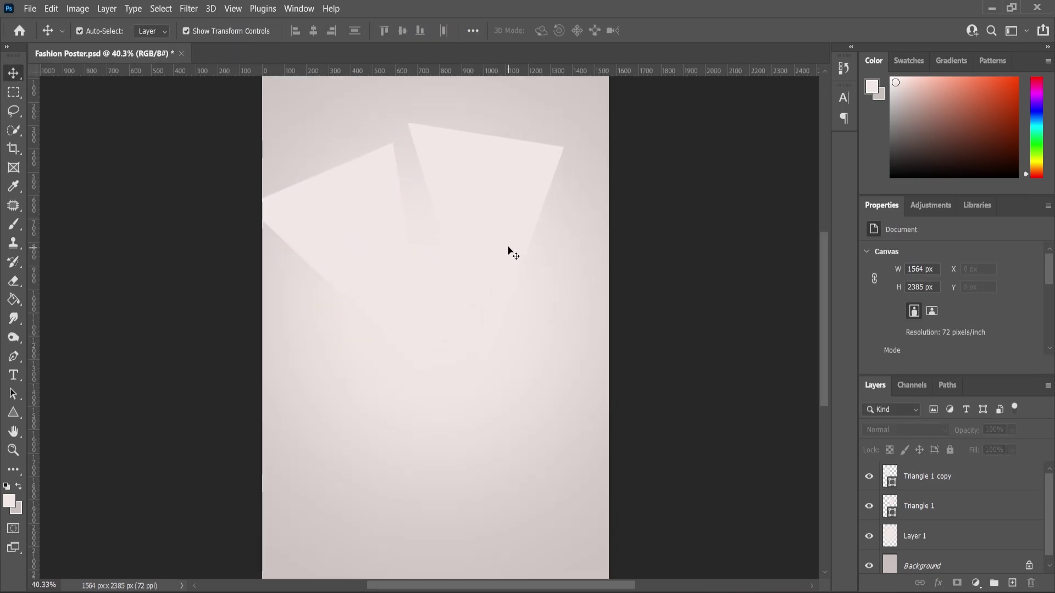
click(511, 250)
Hide Layer 1 and move the rotated triangle copy up and right, closer to the original.
click(373, 245)
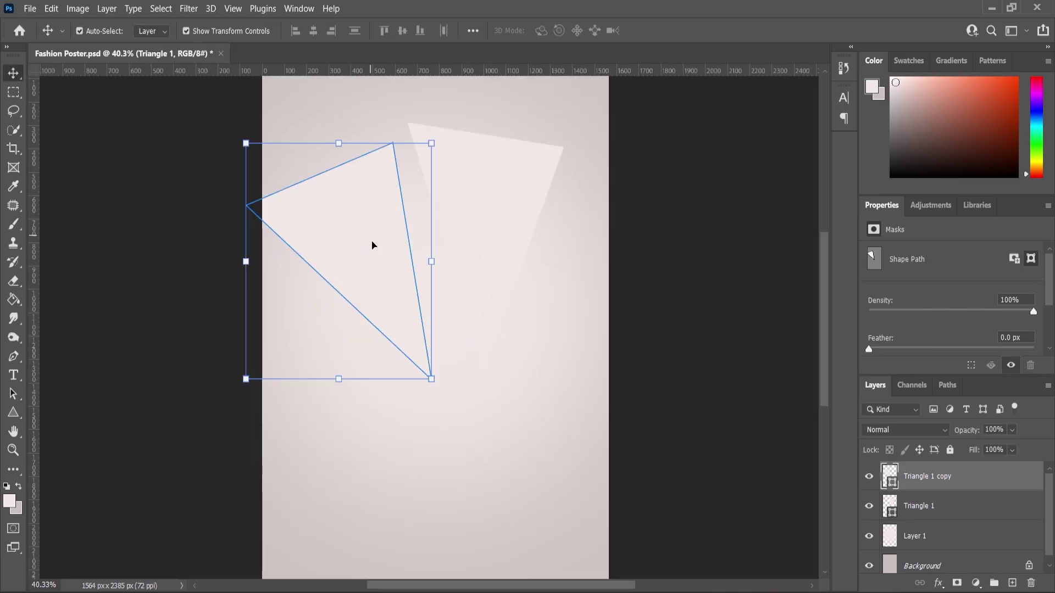
click(869, 536)
drag(398, 285, 409, 262)
Distort the triangle copy into a narrower wedge along the original's left edge and scale it down slightly.
right_click(400, 257)
click(450, 335)
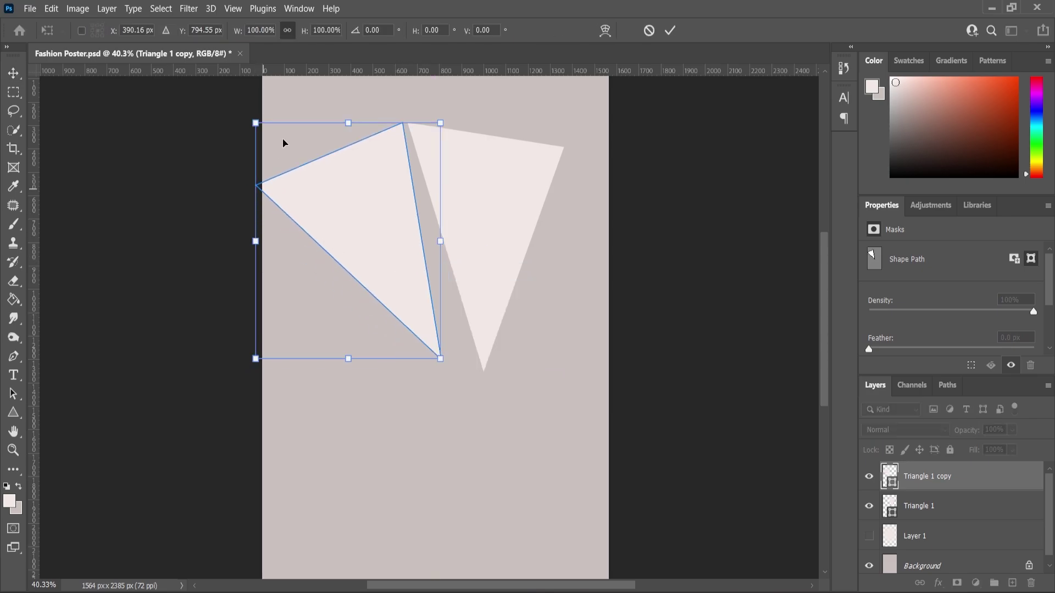
drag(256, 123, 331, 132)
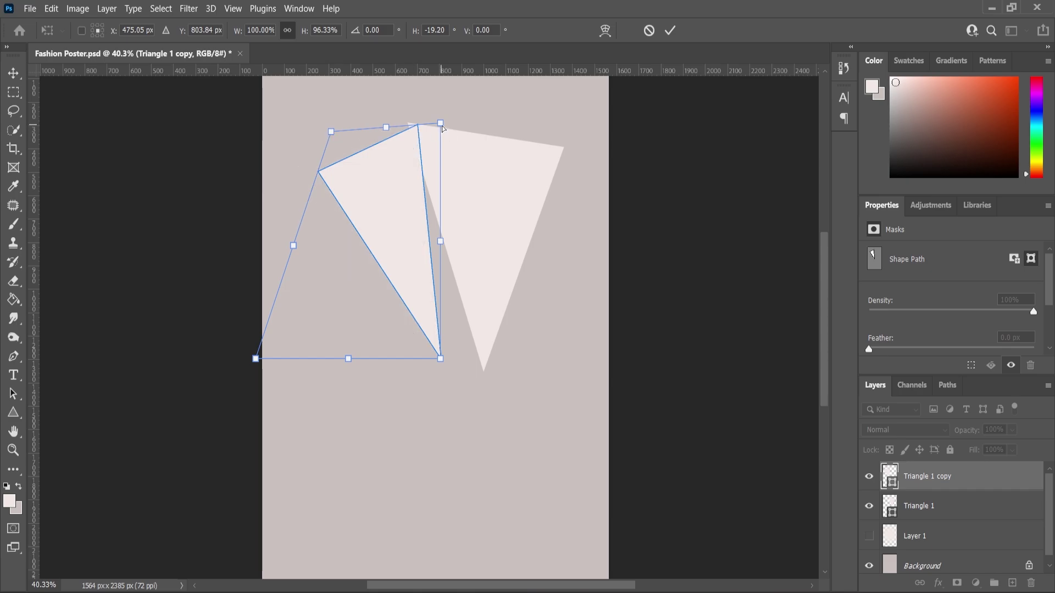
drag(442, 125, 419, 130)
drag(440, 359, 471, 390)
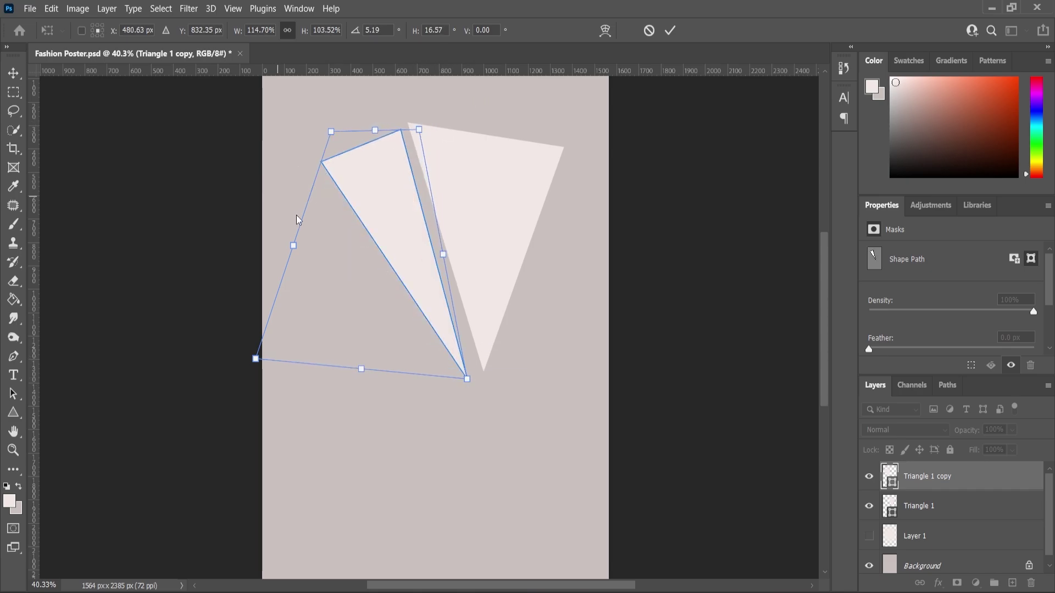
drag(293, 246, 263, 272)
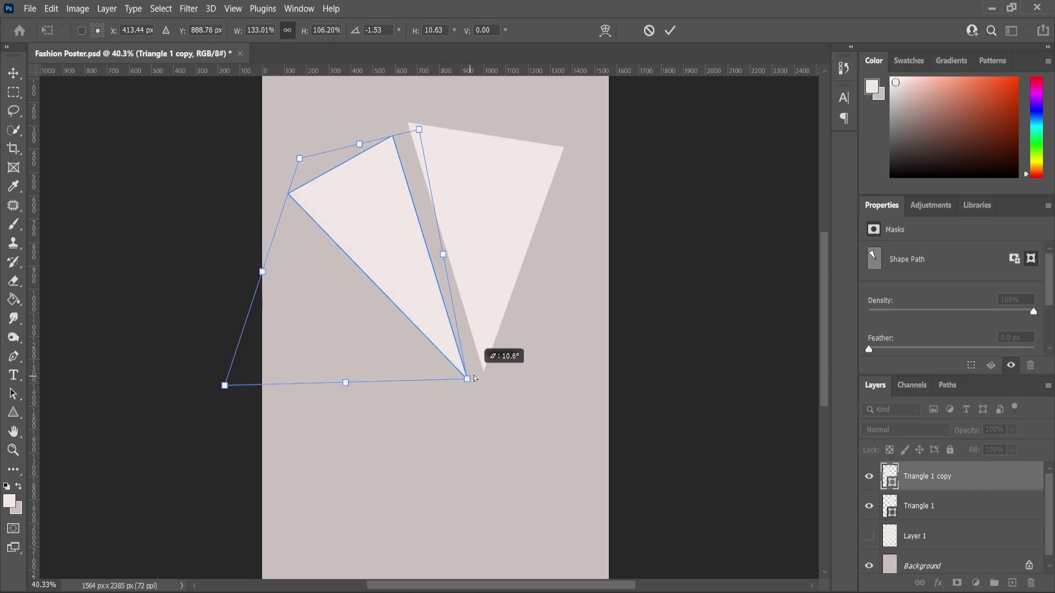
key(Escape)
key(ctrl+minus)
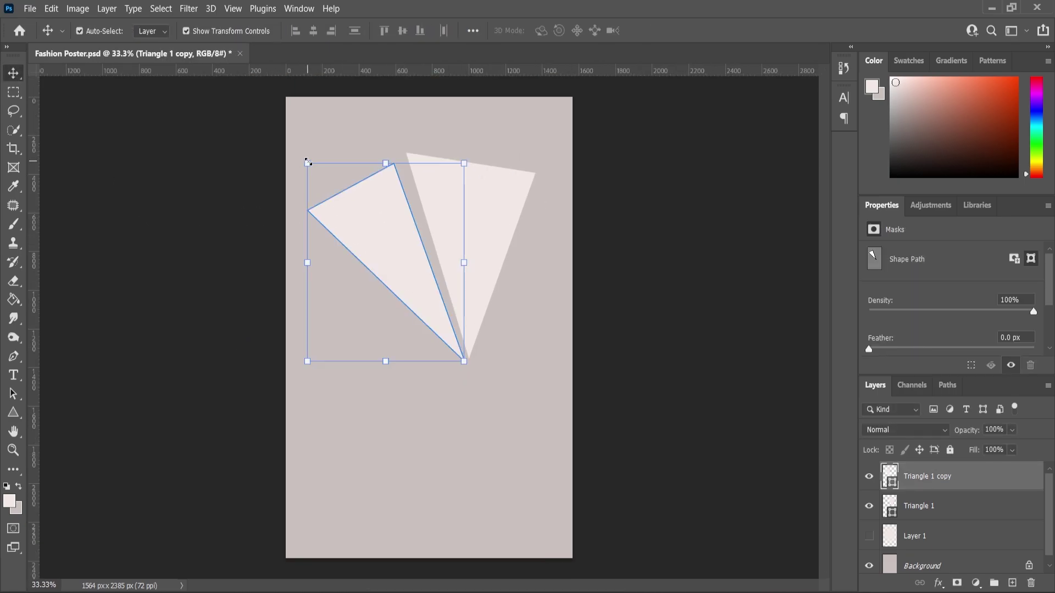
drag(308, 162, 314, 170)
drag(390, 258, 402, 257)
Duplicate the left wedge, scale the copy to about 74%, place it below and rotate it about -22.7°.
drag(927, 487, 1012, 582)
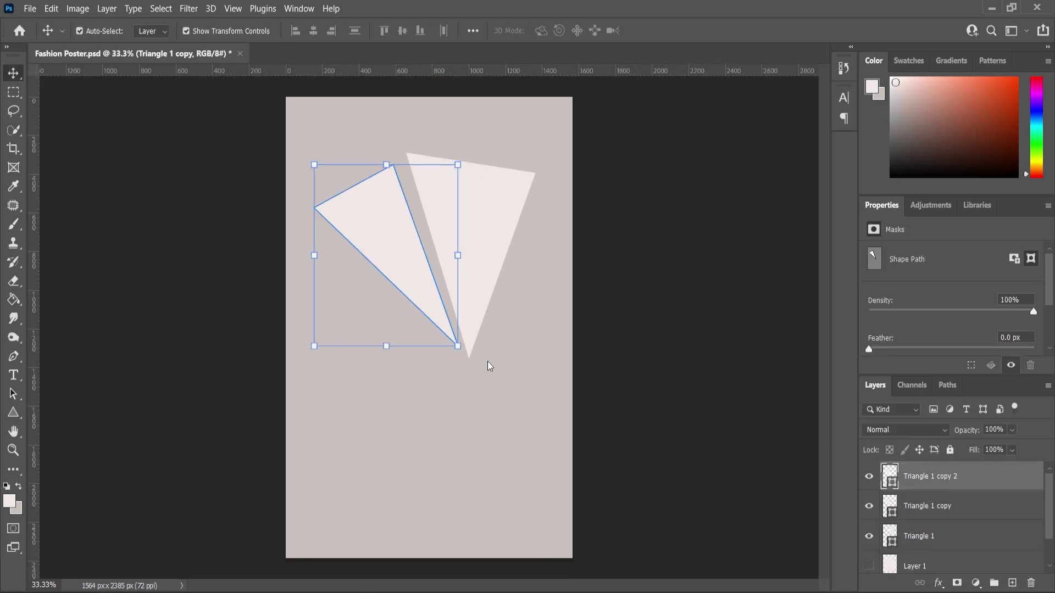
drag(406, 280, 366, 336)
drag(419, 221, 384, 215)
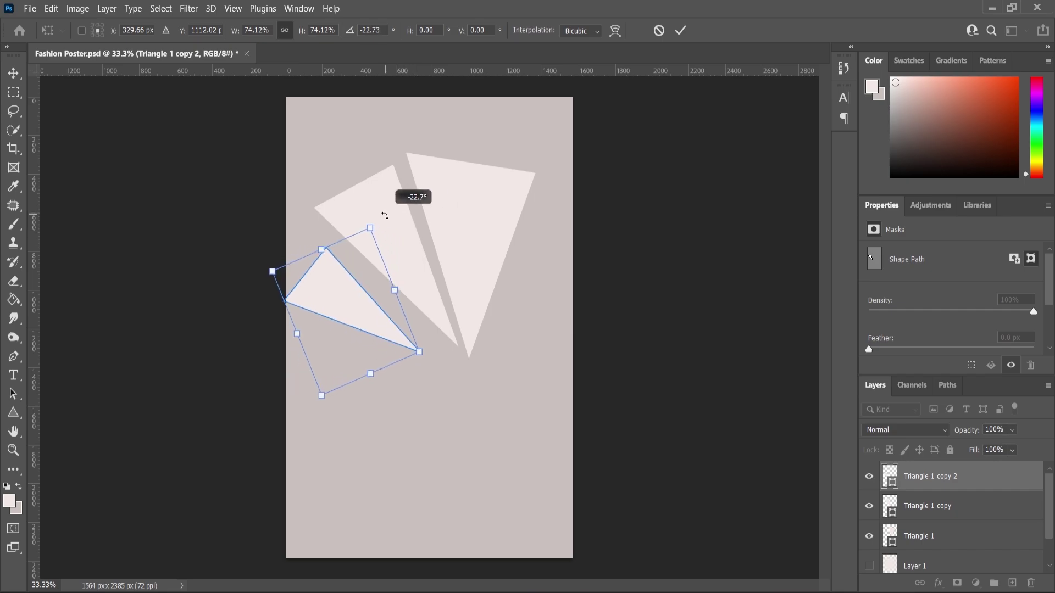
key(Return)
Scale the small wedge to about 88% and shift it right toward the middle wedge.
scroll(342, 324, up, 3)
drag(369, 309, 387, 298)
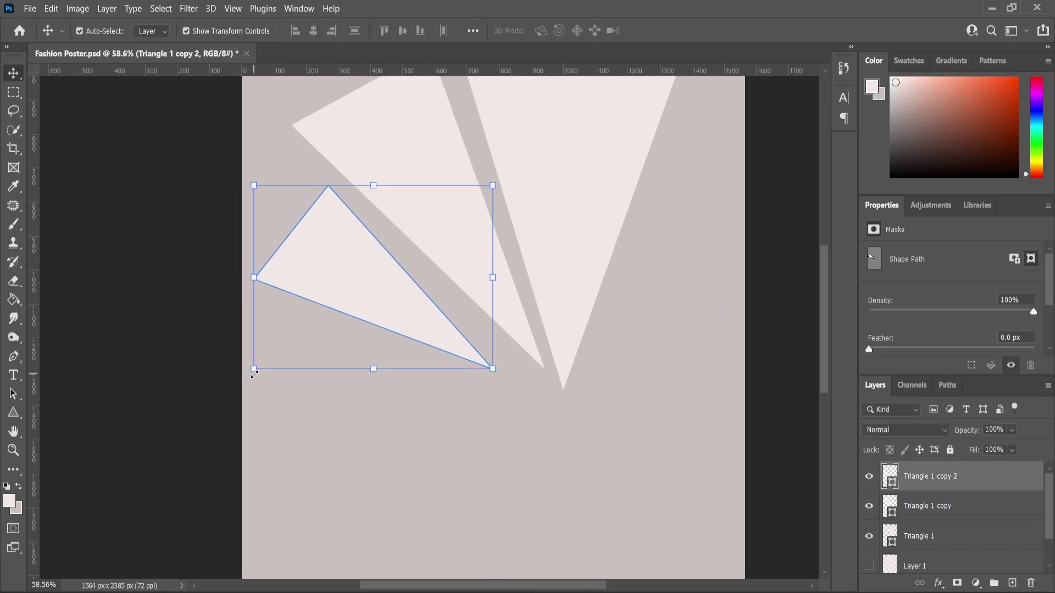
drag(254, 369, 268, 358)
drag(402, 305, 409, 303)
Distort the small wedge into a slimmer shape with an even gap along the middle wedge's lower edge.
right_click(320, 277)
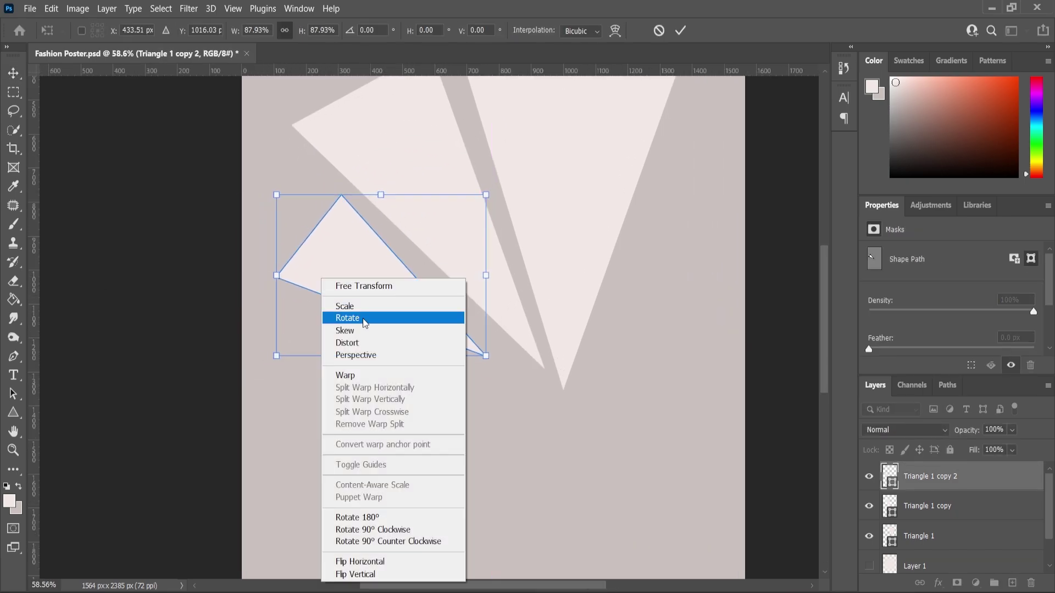
click(351, 344)
drag(276, 275, 306, 256)
drag(486, 196, 462, 211)
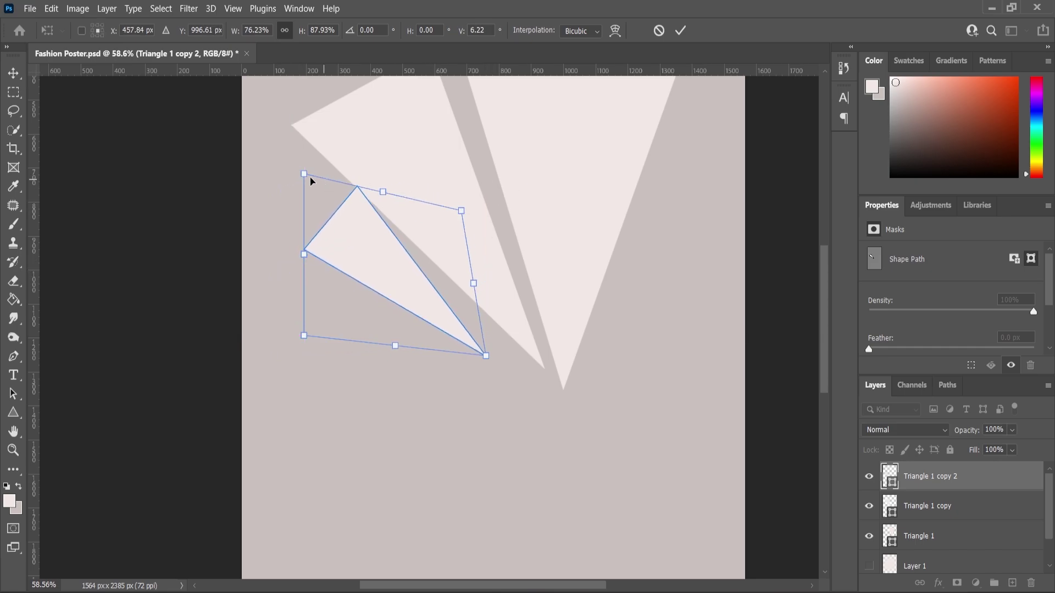
drag(305, 174, 291, 196)
drag(486, 357, 494, 349)
drag(288, 193, 280, 209)
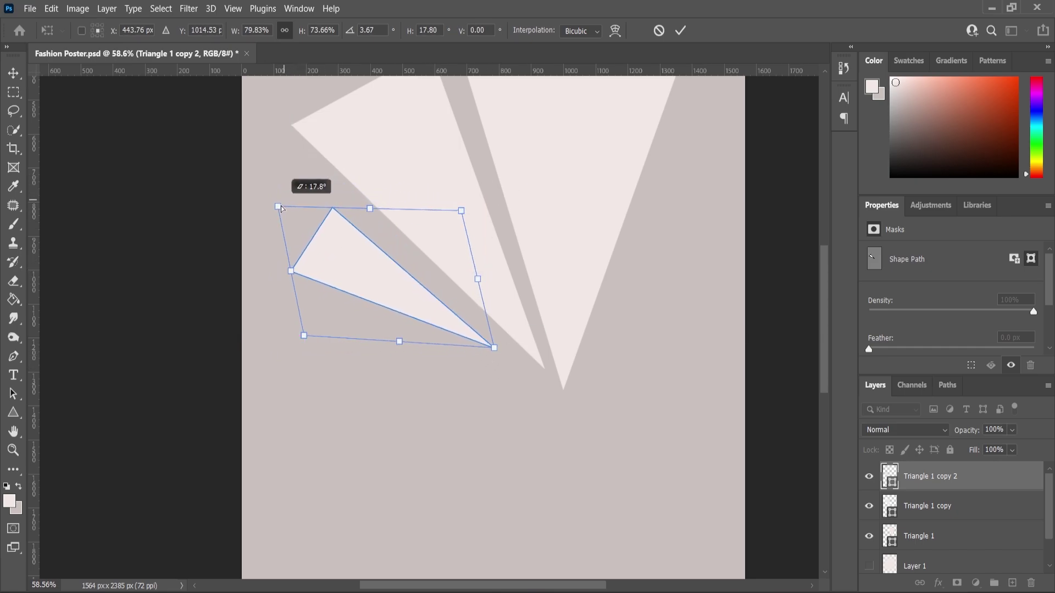
click(12, 73)
scroll(331, 232, down, 5)
click(453, 335)
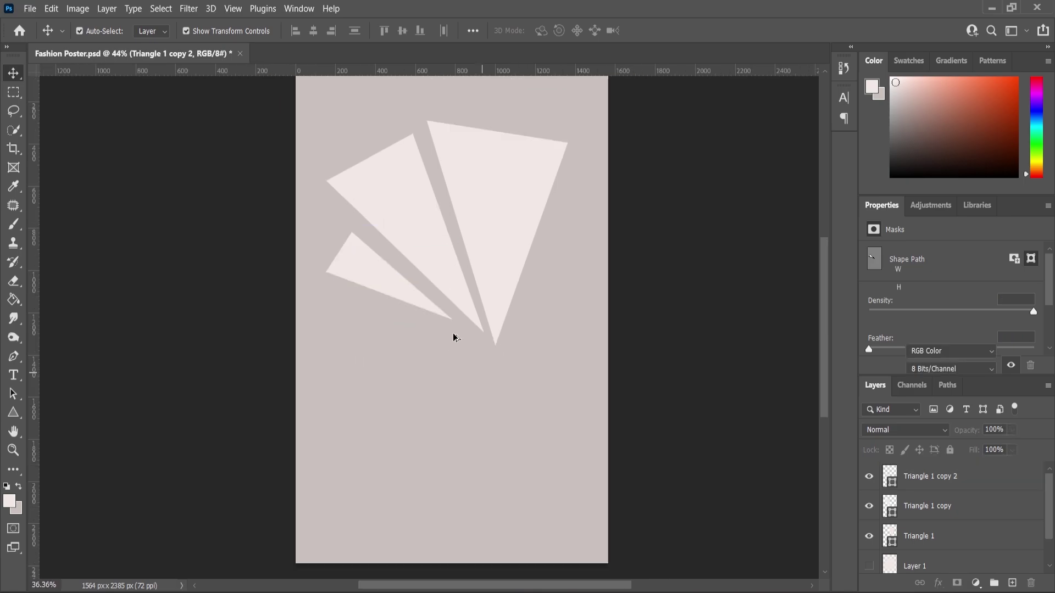
Duplicate the large triangle into the lower part of the canvas and turn the copy to point upward.
scroll(461, 307, down, 2)
drag(477, 248, 477, 444)
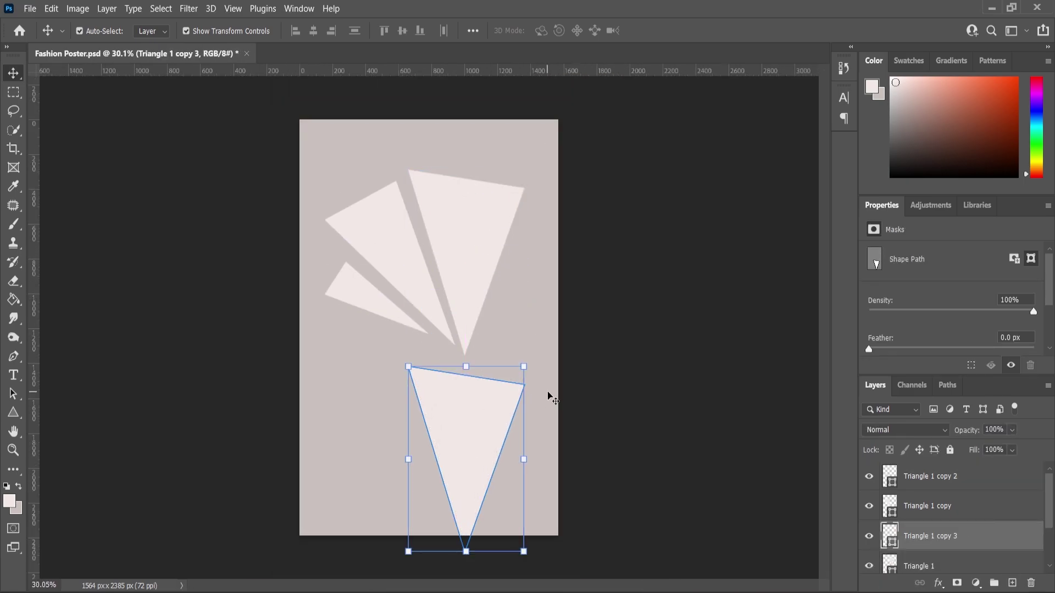
drag(535, 360, 406, 550)
scroll(439, 485, up, 5)
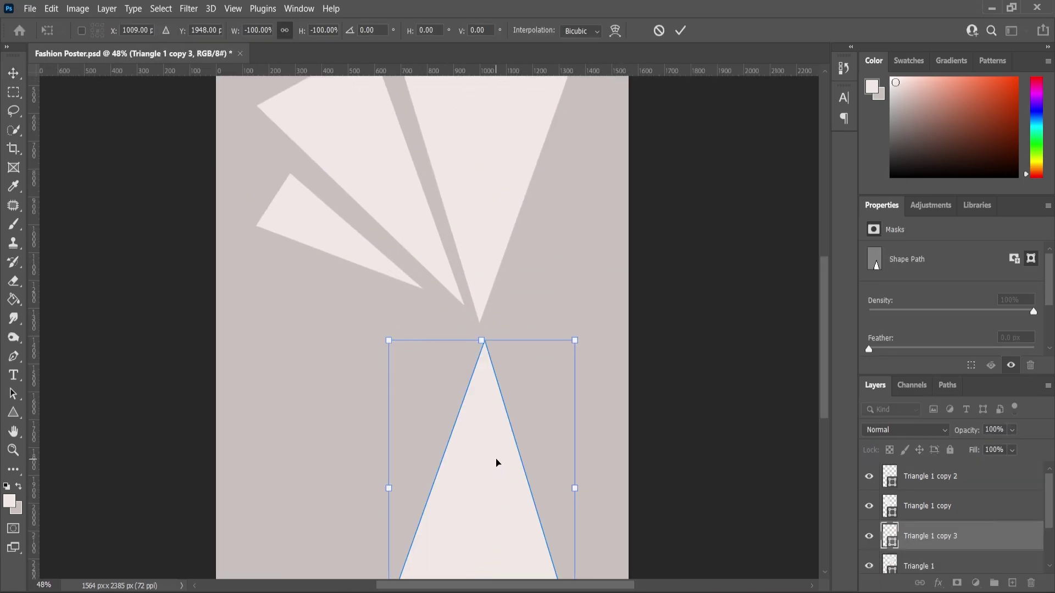
Move the lower triangle slightly and scale it down to about 89%.
drag(495, 450, 487, 434)
scroll(551, 336, down, 2)
drag(565, 327, 563, 339)
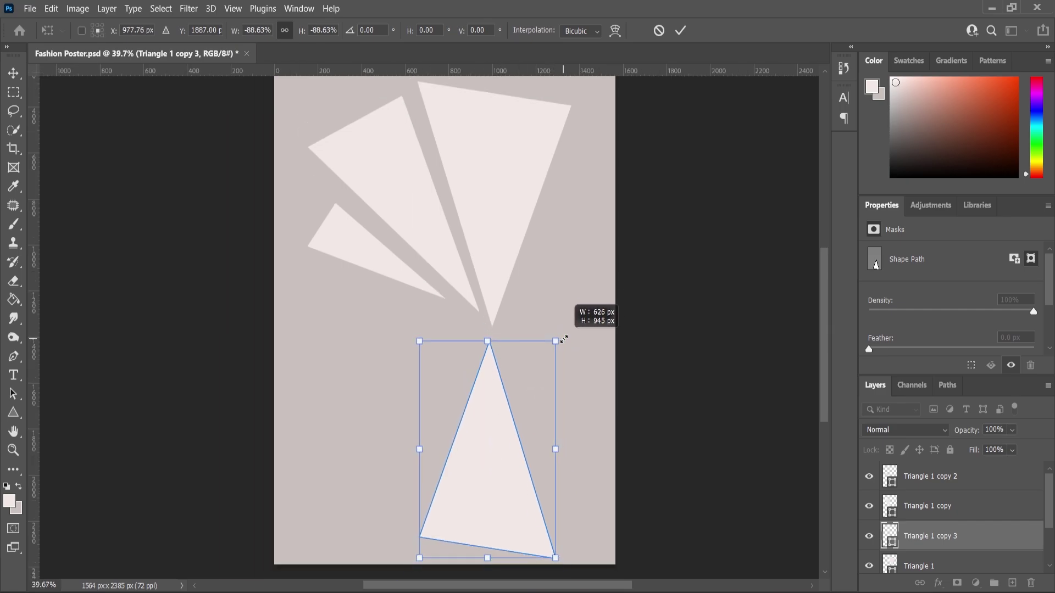
Align the lower triangle's tip directly beneath the tip of the large upper triangle.
scroll(480, 431, up, 3)
drag(481, 434, 490, 423)
key(Left)
key(Left)
key(Left)
key(Left)
key(Left)
key(Left)
key(Left)
key(Left)
key(Up)
key(Up)
key(Up)
key(Up)
key(Up)
key(Up)
key(Up)
key(Up)
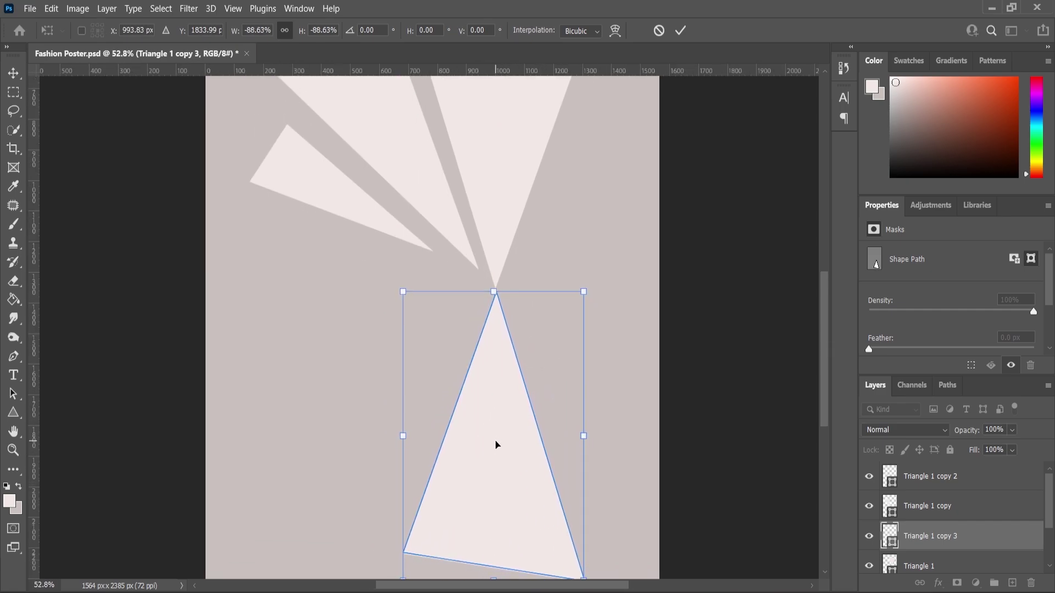
scroll(613, 302, down, 2)
scroll(609, 331, down, 2)
click(13, 73)
Duplicate the middle wedge, Triangle 1 copy, and move the duplicate straight down.
click(376, 236)
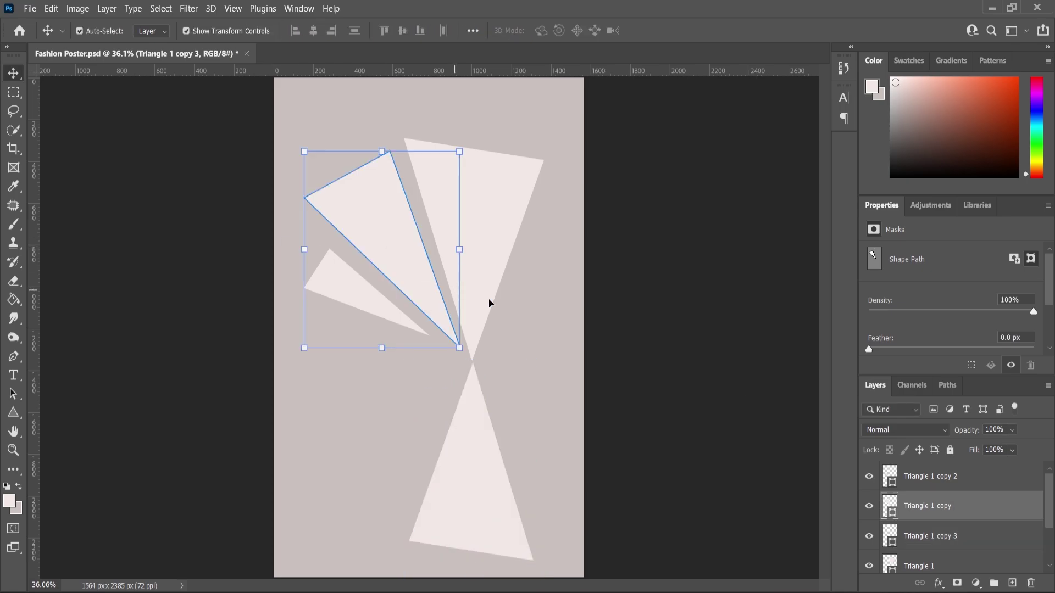
drag(990, 506, 1012, 583)
scroll(478, 247, down, 1)
drag(422, 303, 422, 414)
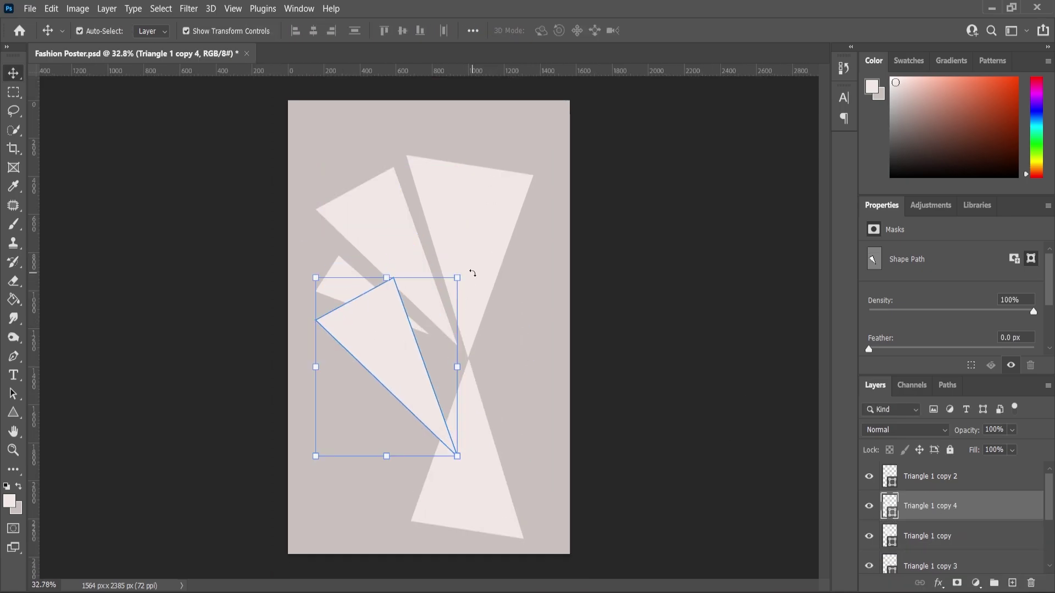
Rotate the new wedge -120° and move it down to the left of the lower triangle.
drag(472, 274, 320, 352)
scroll(401, 352, up, 3)
drag(391, 387, 405, 484)
scroll(612, 503, up, 3)
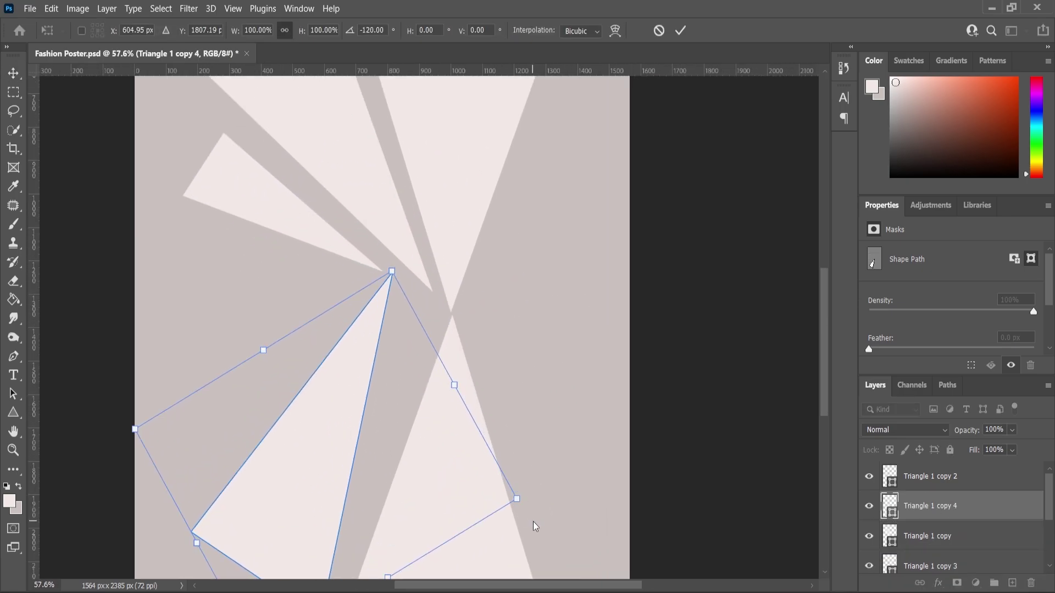
Scale the new lower-left wedge to about 88%, rotate it to about -110° and move it beside the lower triangle.
drag(531, 522, 517, 557)
drag(424, 287, 416, 304)
scroll(418, 299, down, 3)
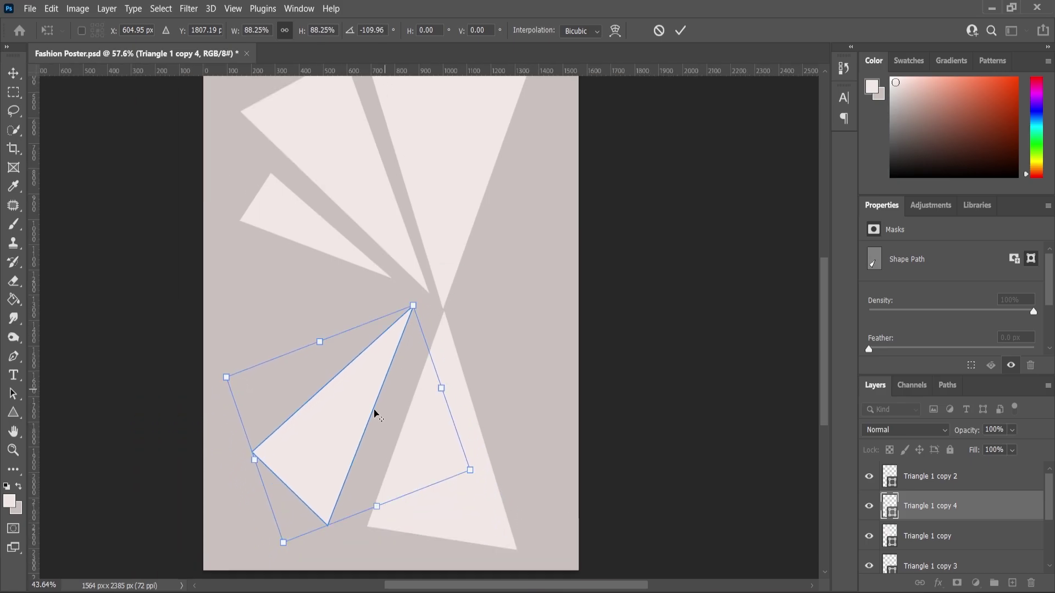
drag(364, 411, 395, 412)
scroll(456, 413, up, 3)
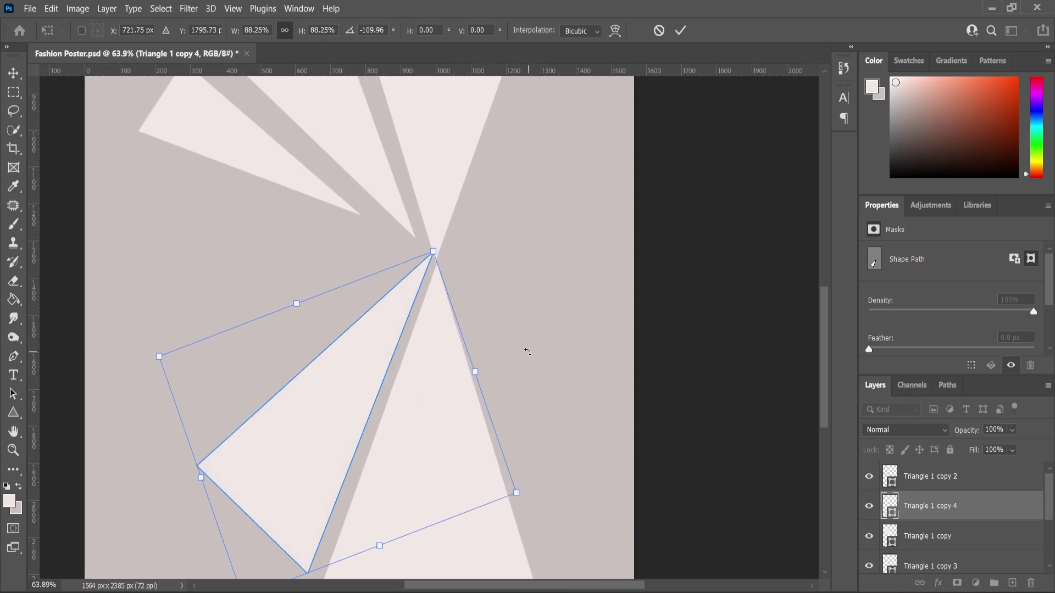
Nudge the wedge slightly left and down so its tip sits just beside the central meeting point, and apply the transform.
key(Left)
key(Left)
key(Left)
key(Left)
key(Left)
key(Left)
key(Left)
key(Left)
key(Left)
key(Down)
key(Down)
key(Down)
key(Down)
key(Down)
key(Down)
key(Down)
key(Down)
key(Down)
key(Down)
key(Down)
key(Down)
key(Down)
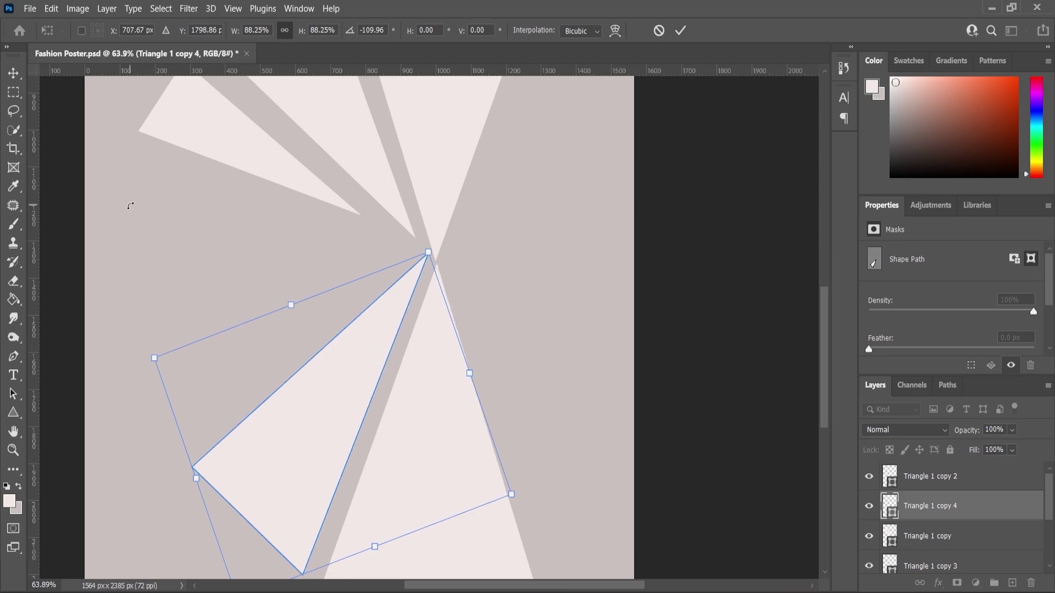
key(Return)
scroll(469, 332, down, 6)
click(423, 332)
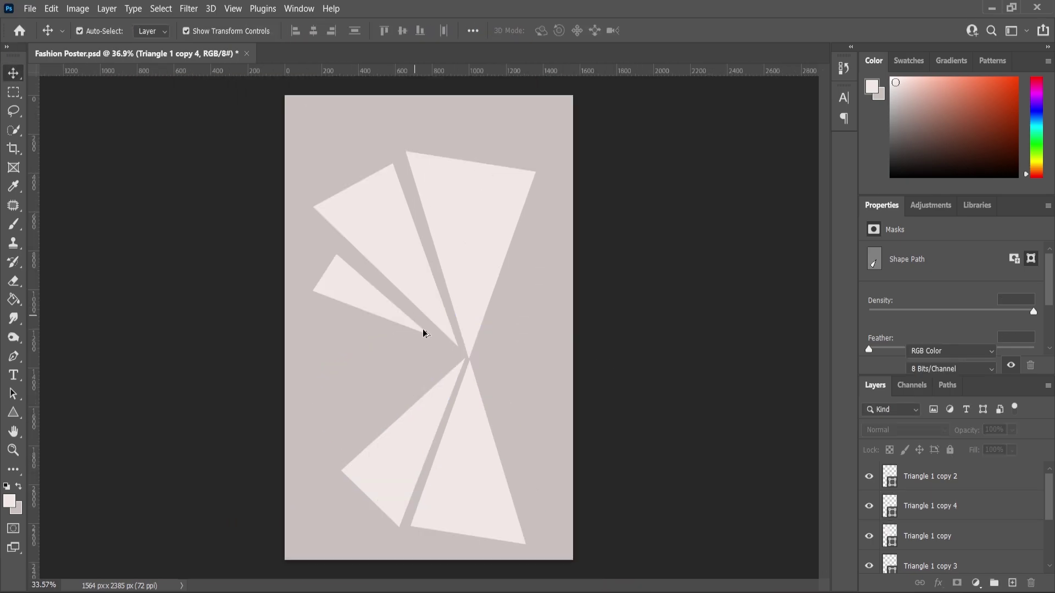
Duplicate the lower-left wedge, Triangle 1 copy 4, move the duplicate up to the left and rotate it about 29° clockwise.
scroll(424, 332, up, 3)
scroll(511, 335, down, 2)
scroll(384, 502, up, 1)
click(383, 503)
drag(926, 507, 1012, 583)
drag(414, 417, 360, 361)
drag(435, 273, 477, 328)
Move the rotated duplicate to the right until its tip meets the fan's centre, and apply the transform.
scroll(366, 390, up, 3)
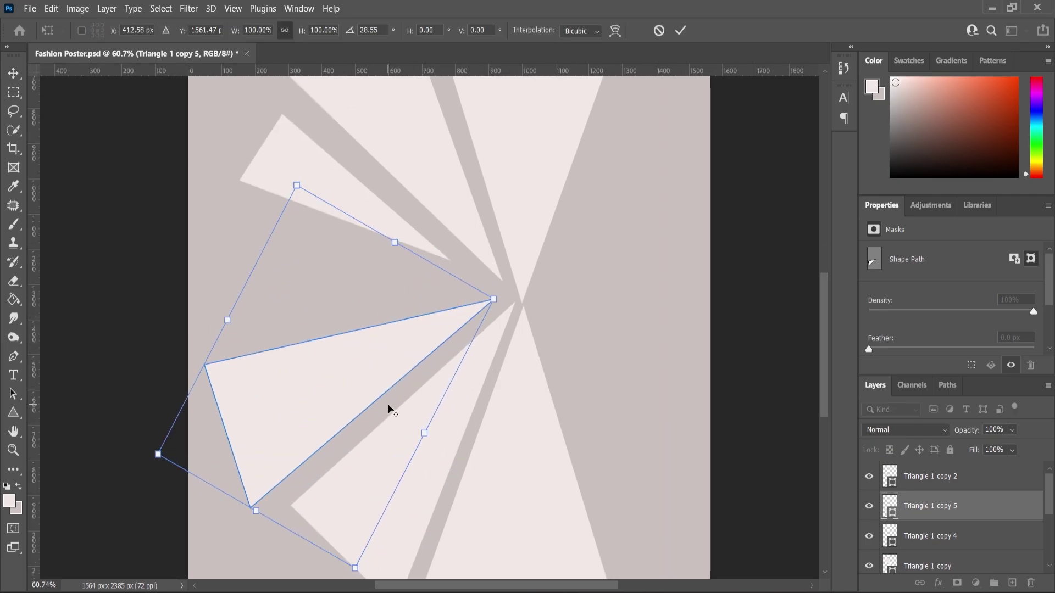
drag(368, 381, 389, 383)
scroll(428, 329, down, 5)
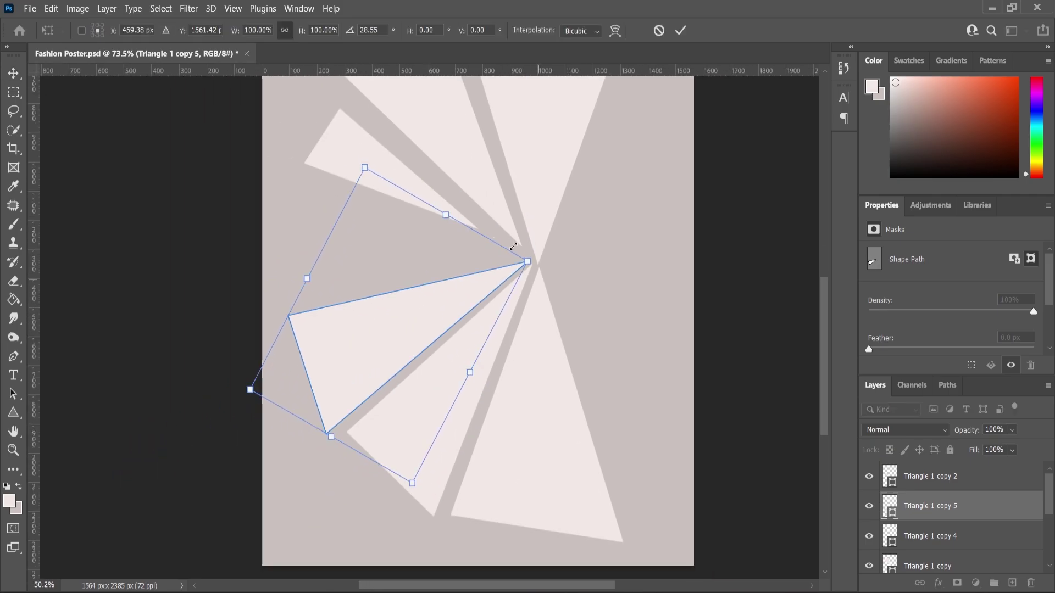
key(Return)
Select all the triangle layers, scale them together to about 90% and shift them slightly up.
click(963, 478)
scroll(945, 517, down, 2)
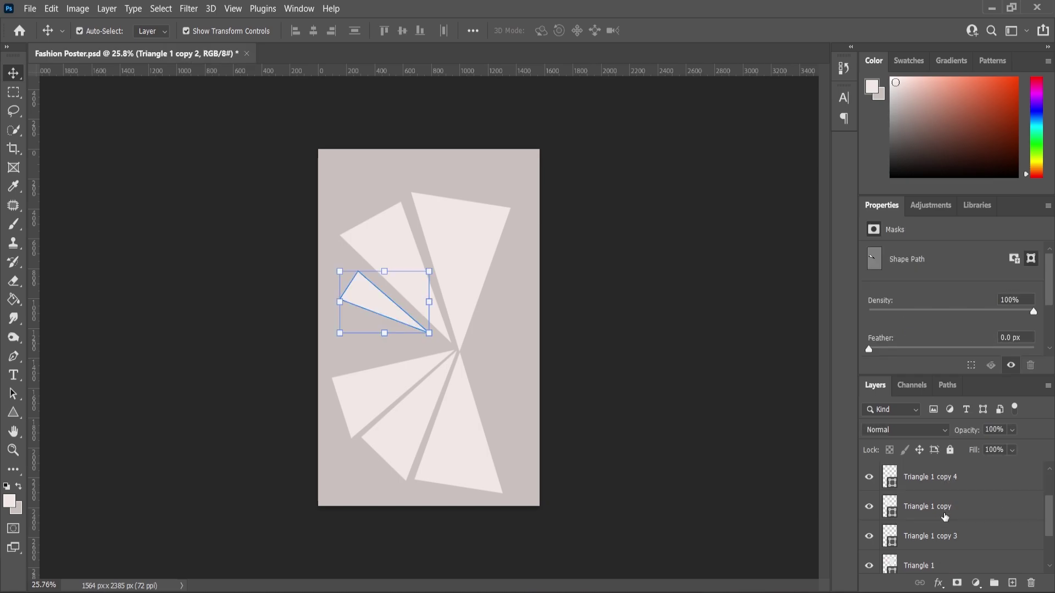
shift+click(934, 508)
drag(512, 192, 504, 207)
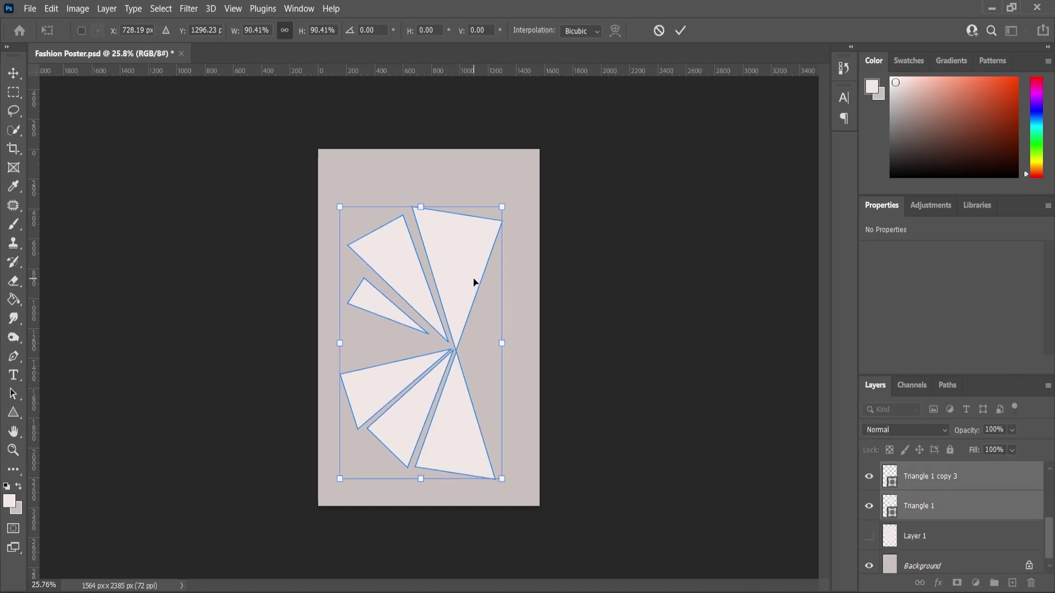
drag(474, 282, 475, 276)
Combine all the triangle layers, from Triangle 1 to Triangle 1 copy 2, into one smart object.
click(943, 481)
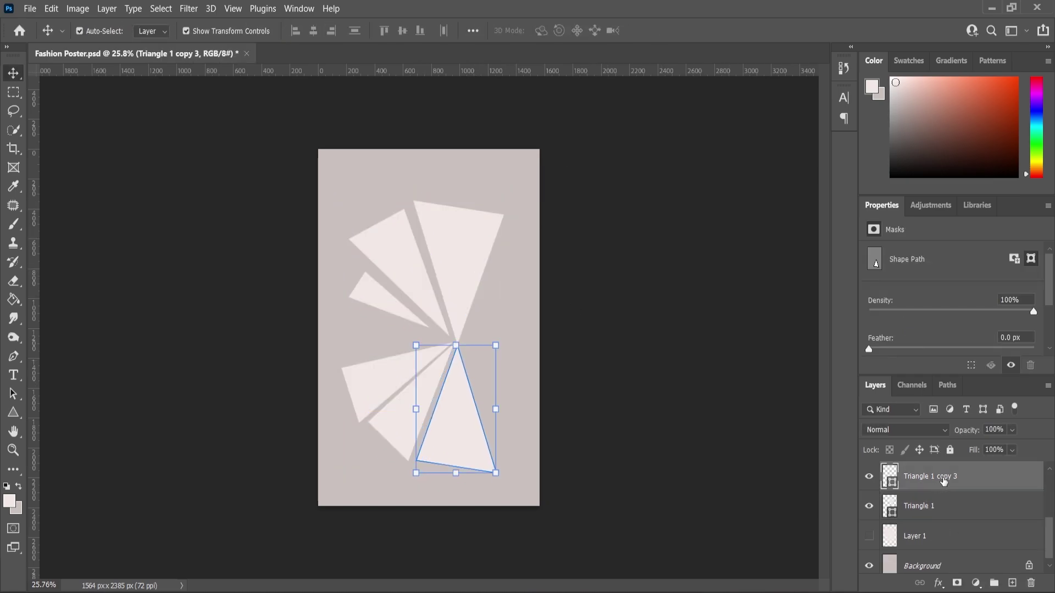
click(939, 506)
scroll(939, 506, up, 2)
shift+click(942, 475)
right_click(937, 476)
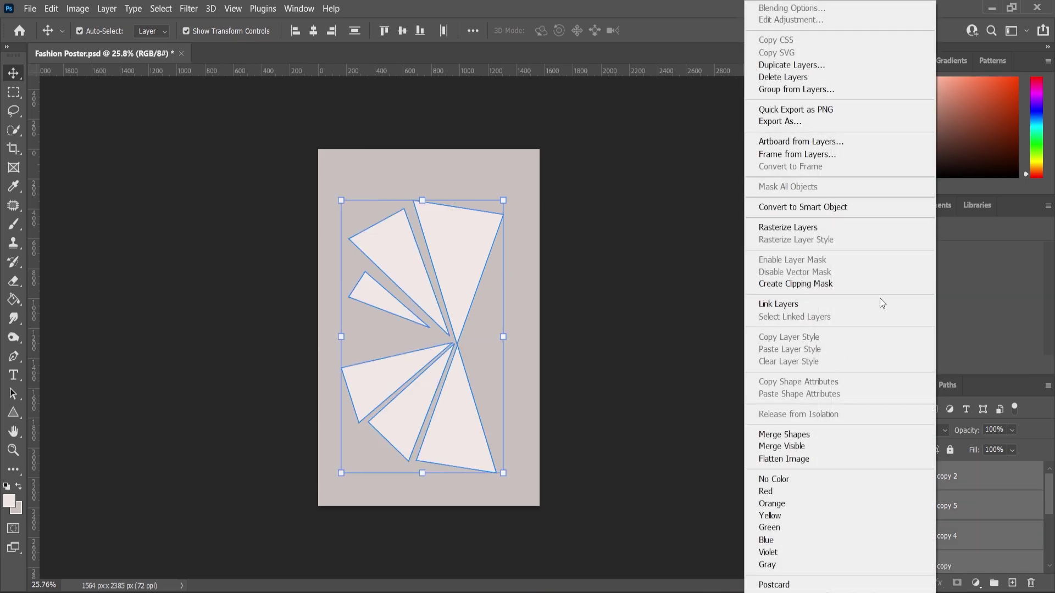
click(822, 211)
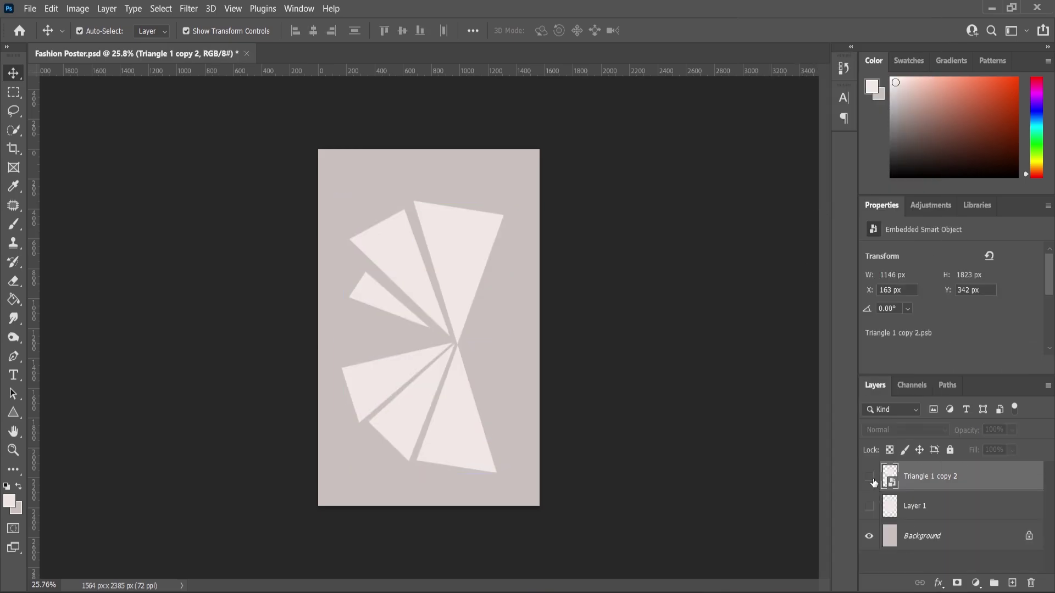
Show the background glow on Layer 1 and hide the triangle smart object.
click(869, 506)
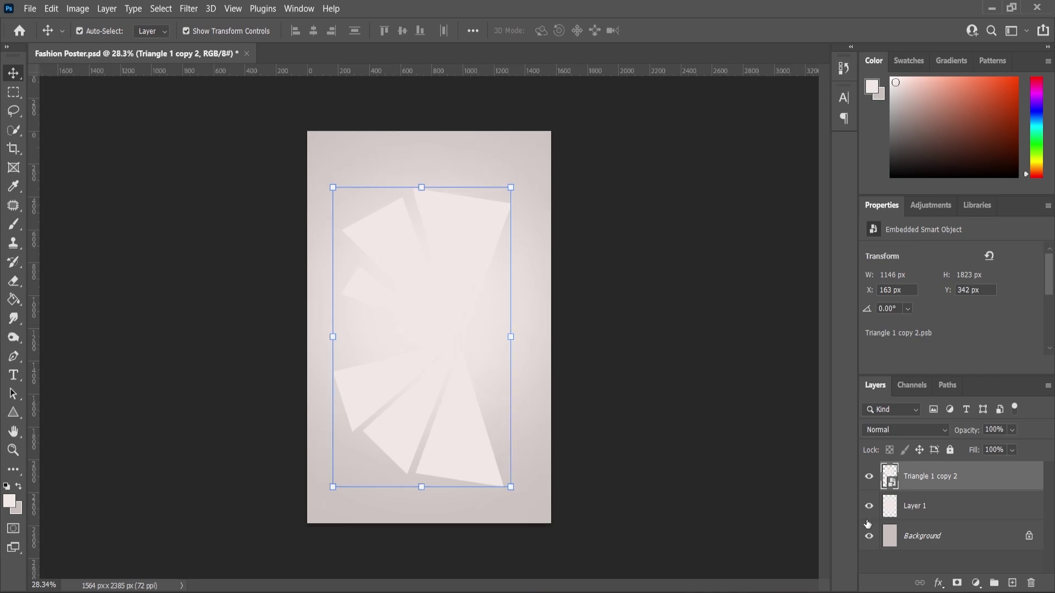
scroll(453, 346, up, 1)
click(870, 477)
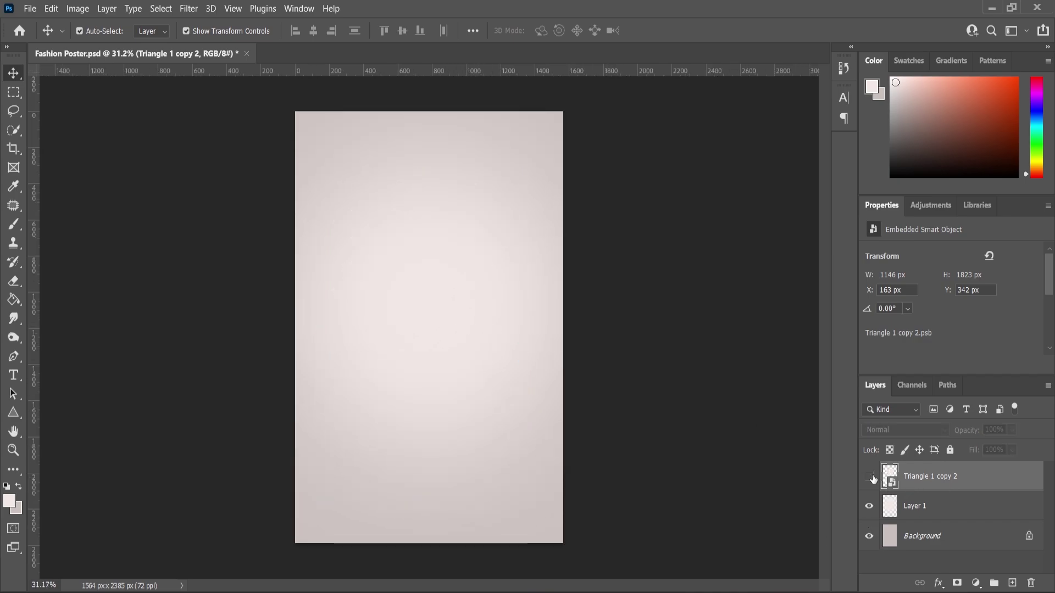
scroll(632, 334, down, 2)
scroll(786, 575, up, 2)
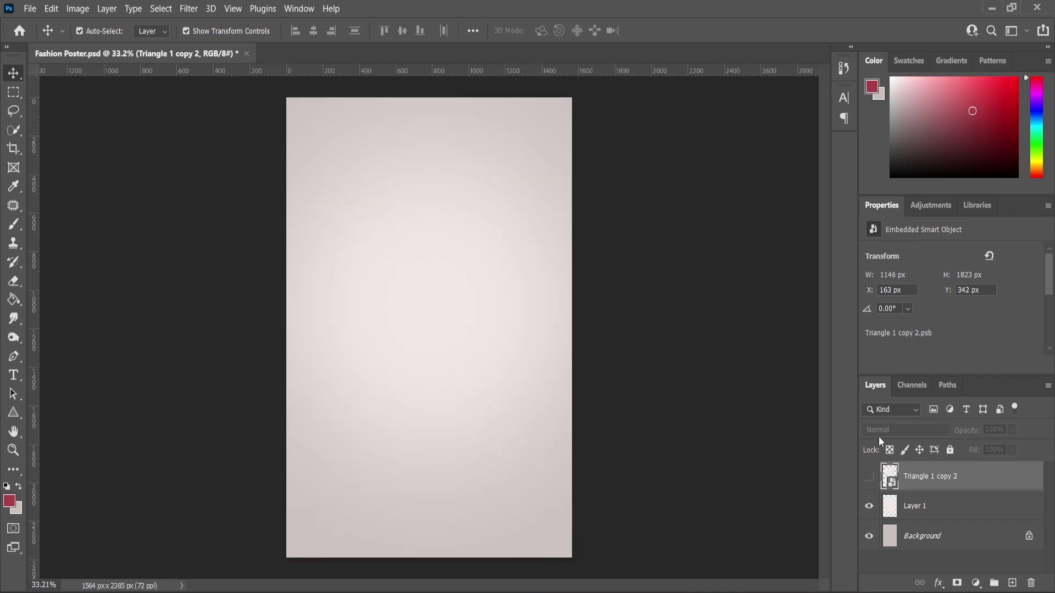
Inside the triangle smart object, rotate the three lower wedges counterclockwise and move them beneath the upper triangle's tip.
click(869, 476)
double_click(890, 475)
drag(576, 516, 341, 370)
drag(528, 515, 575, 491)
drag(465, 443, 486, 411)
scroll(489, 407, up, 3)
scroll(495, 404, down, 2)
Extend the smart object's canvas with the Crop tool to 1365 x 1883 px so it fits the rotated wedges.
key(c)
drag(565, 331, 591, 339)
drag(443, 559, 433, 568)
scroll(138, 283, down, 3)
click(13, 73)
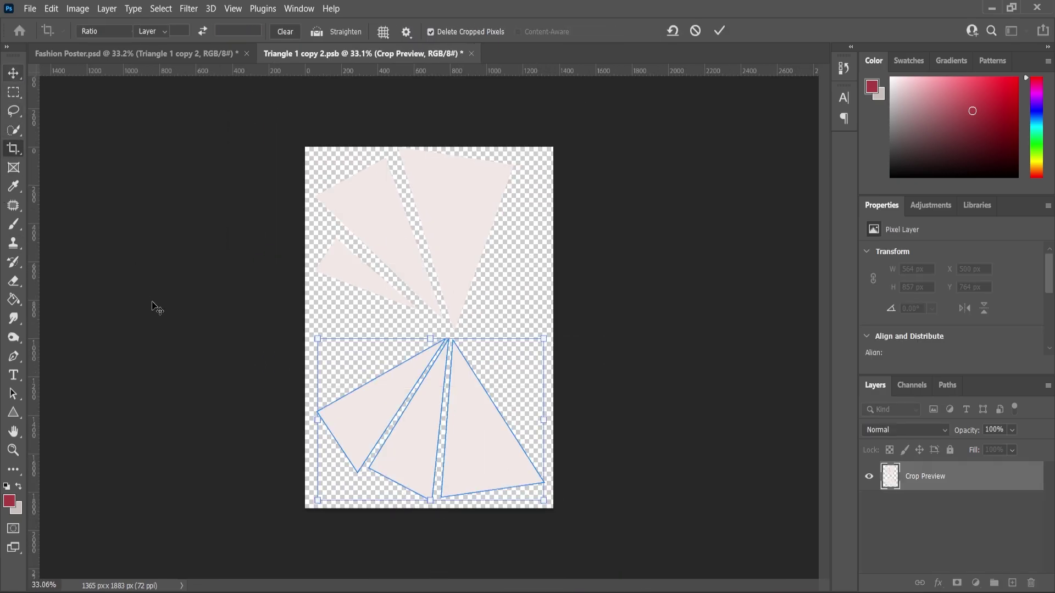
Distort the lower-right wedge, Triangle 1 copy 3, by pulling its outer bottom corner inward and slightly down.
click(486, 471)
key(ctrl+t)
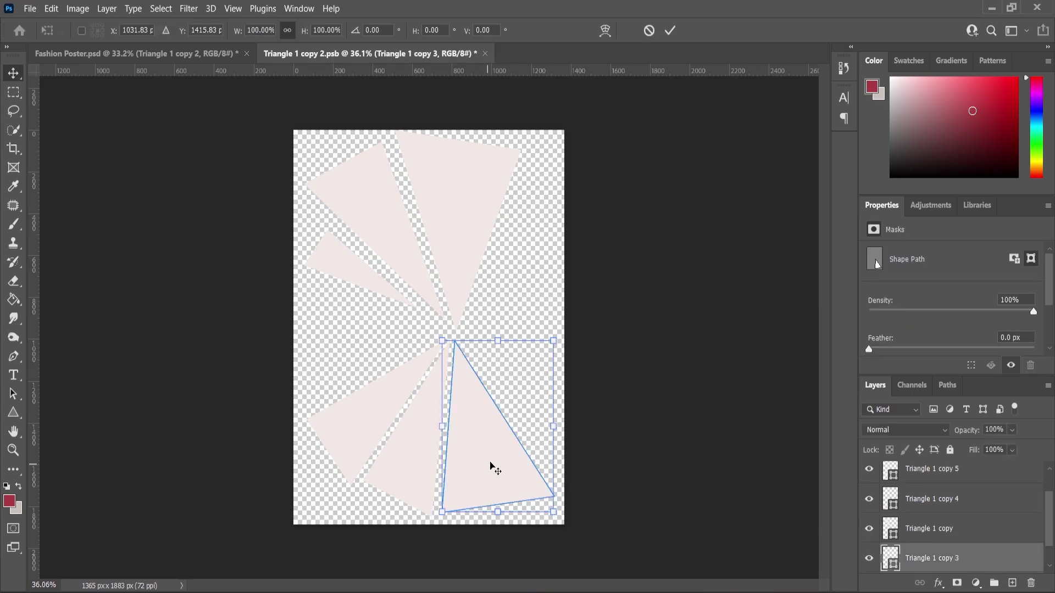
right_click(490, 467)
click(539, 237)
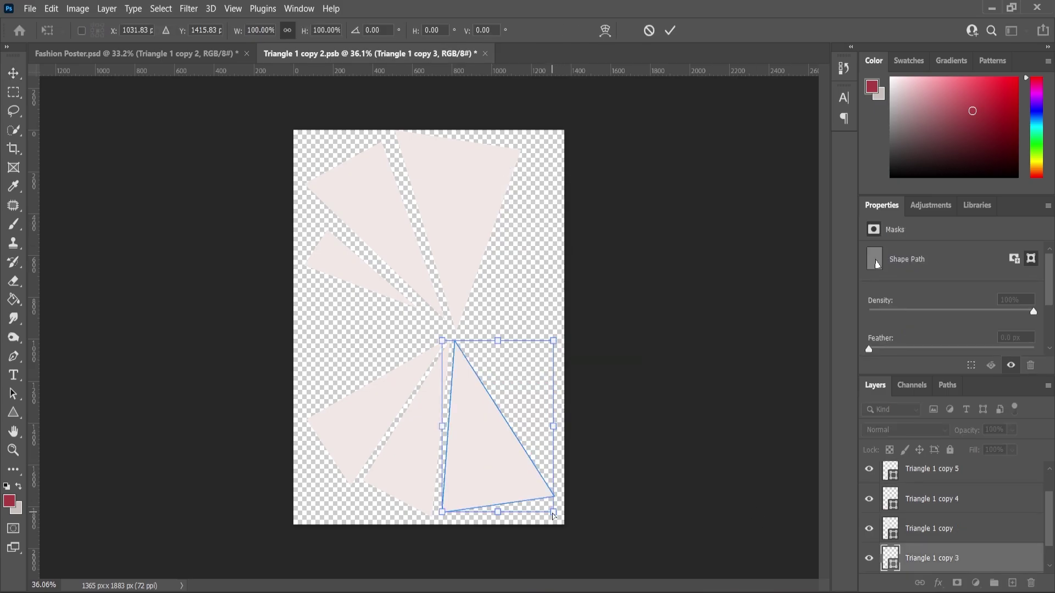
drag(553, 517, 527, 528)
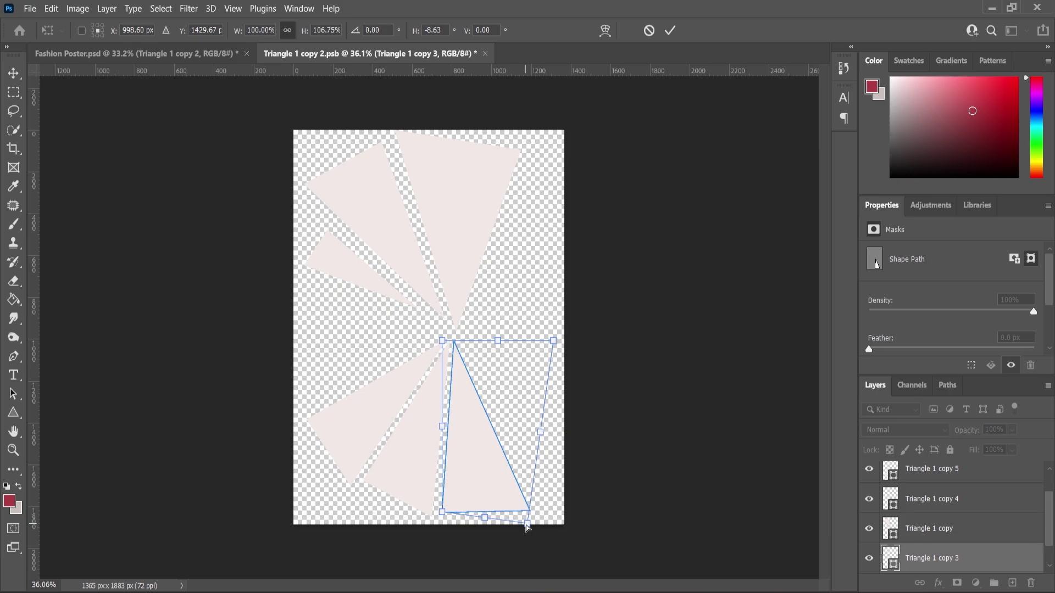
click(15, 75)
click(104, 195)
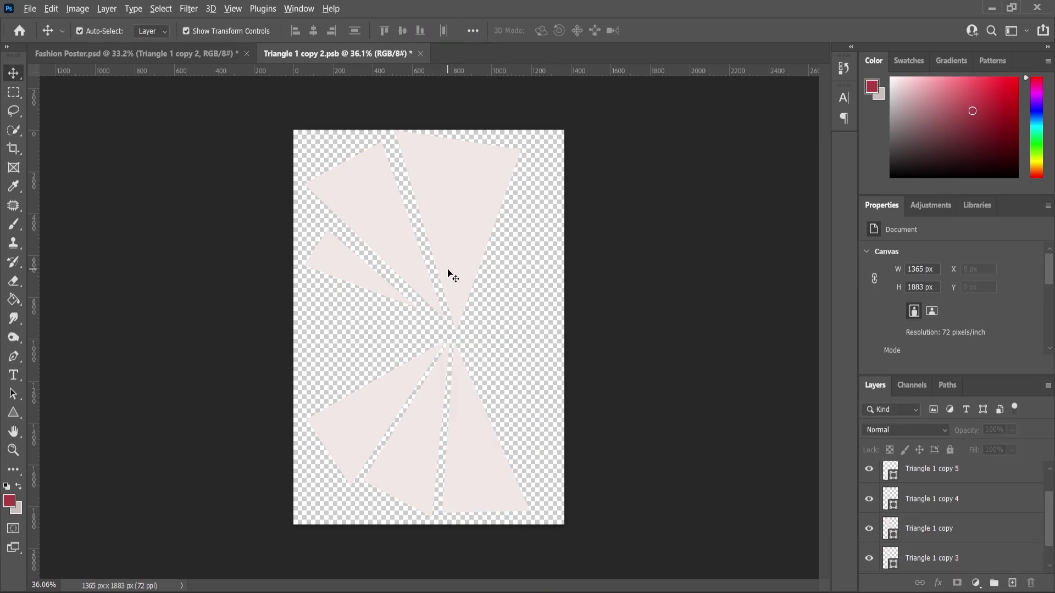
Close the smart object document Triangle 1 copy 2.psb and save its changes.
scroll(471, 345, down, 1)
click(420, 53)
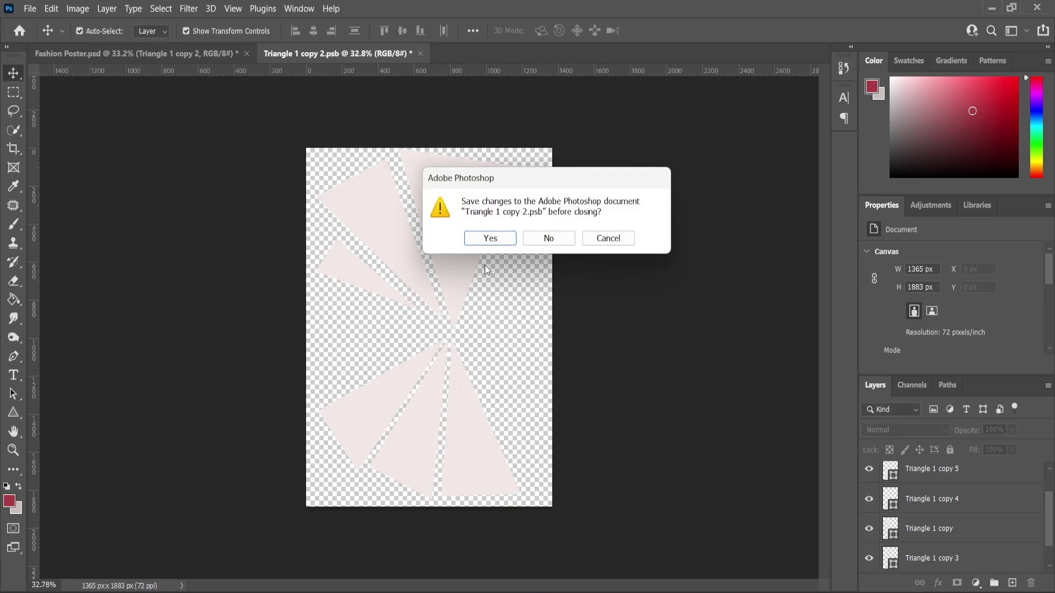
click(487, 240)
scroll(509, 353, down, 1)
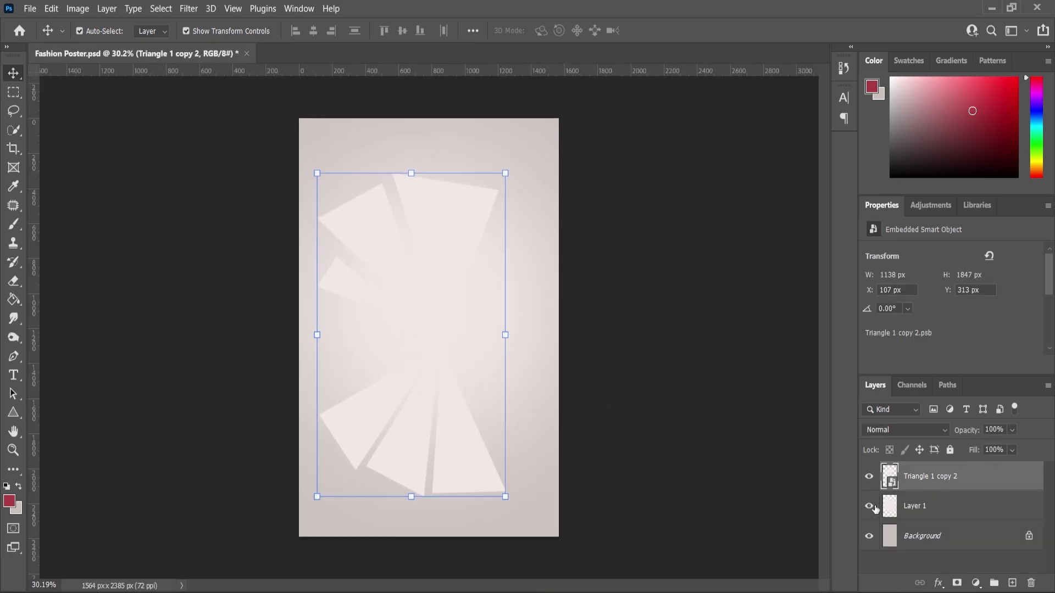
Move the triangle smart object towards the poster's centre and scale it up to about 107%.
drag(450, 270, 462, 265)
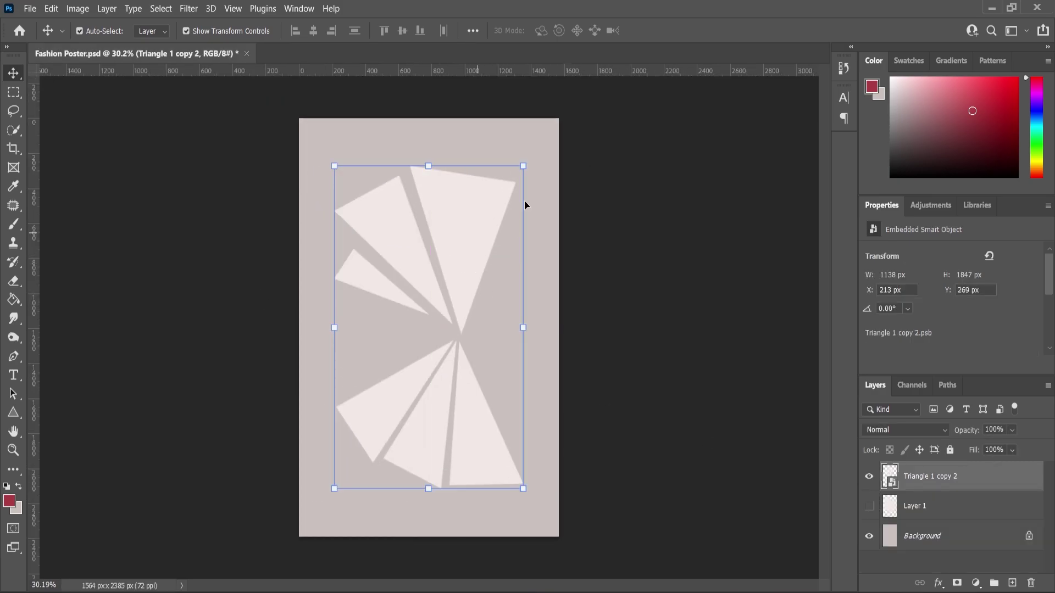
drag(528, 165, 556, 154)
drag(475, 234, 474, 239)
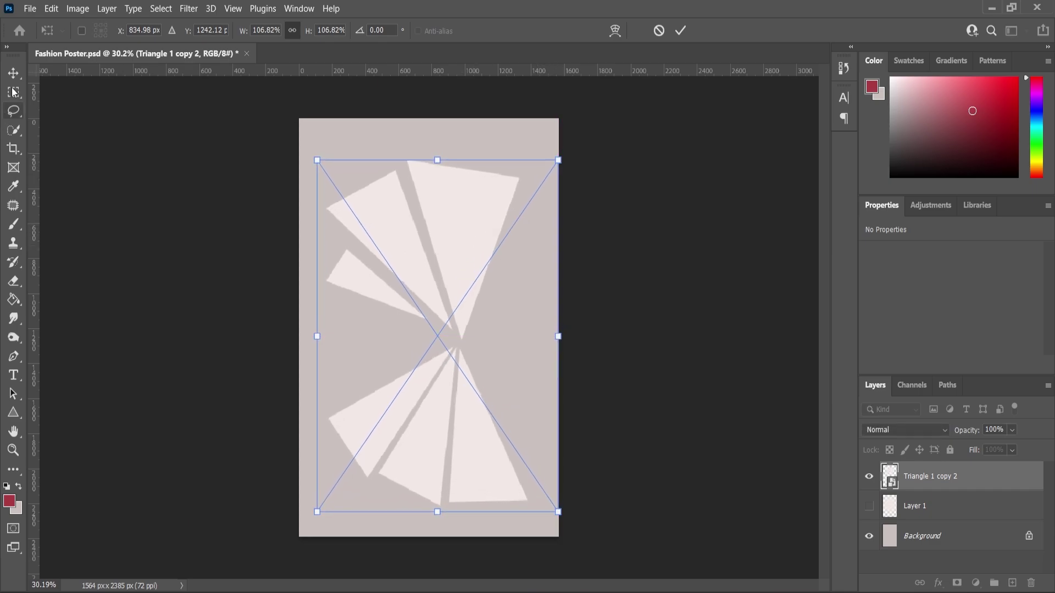
click(82, 217)
Hide the triangle smart object, show Layer 1 and make Layer 1 the active layer.
click(869, 476)
click(869, 506)
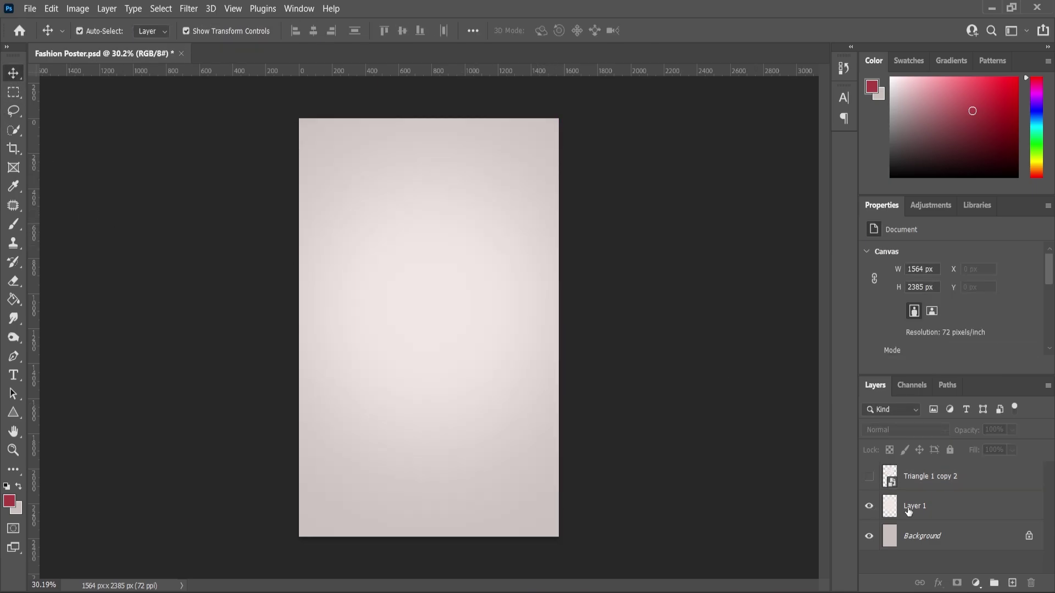
click(908, 511)
Add the letter A in dark red Poppins Black on the poster's left side and enlarge it to about 298 pt.
key(ctrl+0)
click(13, 375)
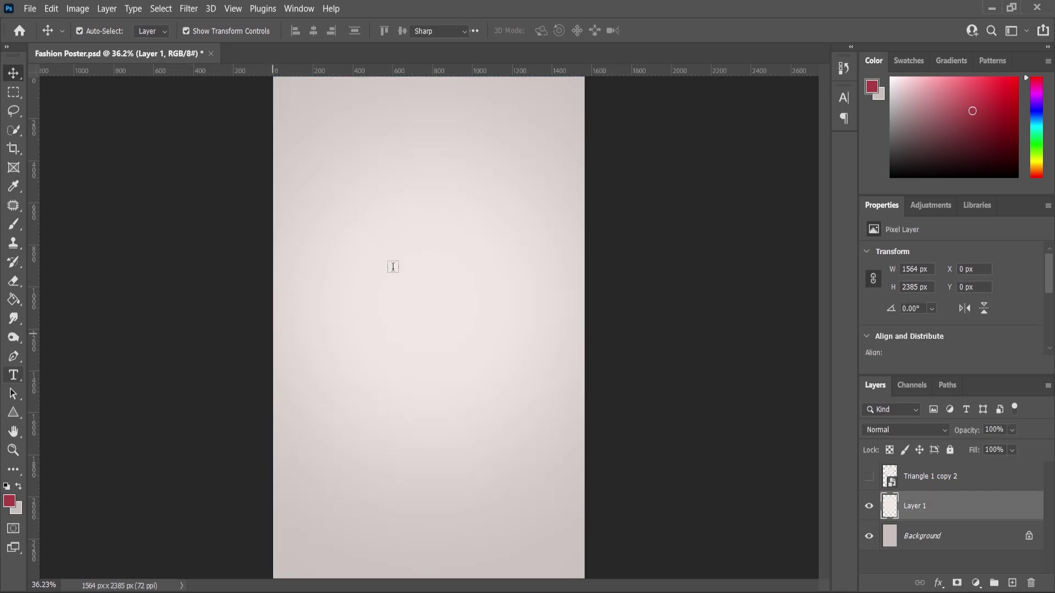
click(334, 293)
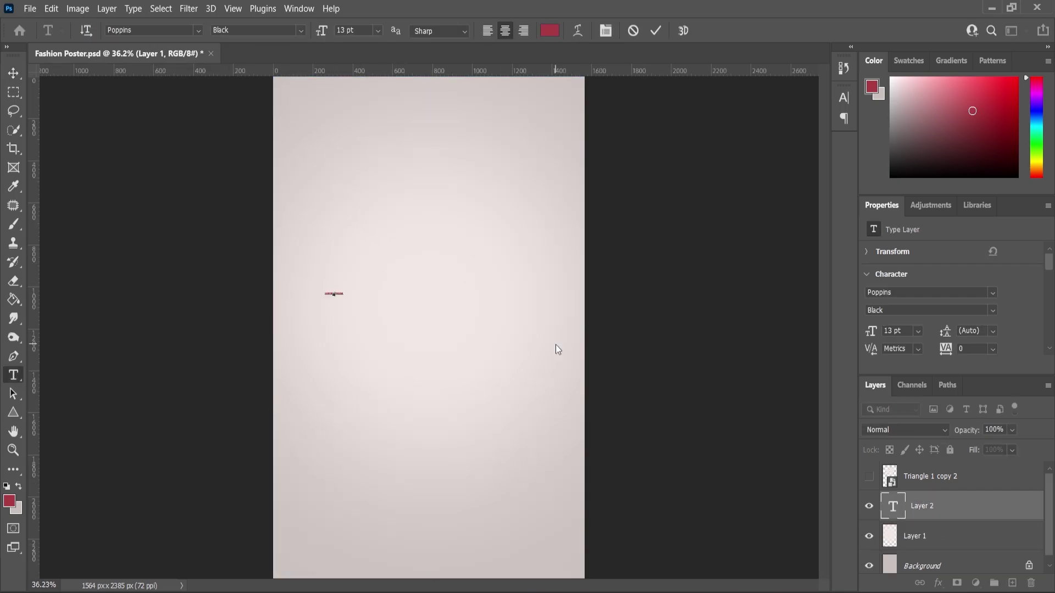
click(14, 74)
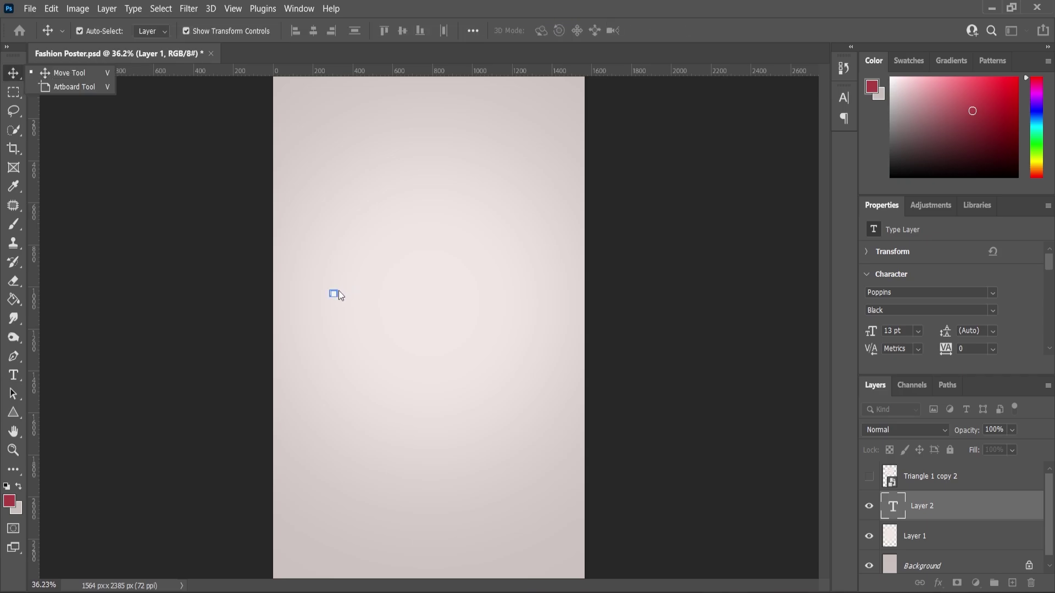
key(ctrl+t)
drag(337, 288, 377, 253)
Change the letter A's font style to Poppins ExtraLight.
click(16, 378)
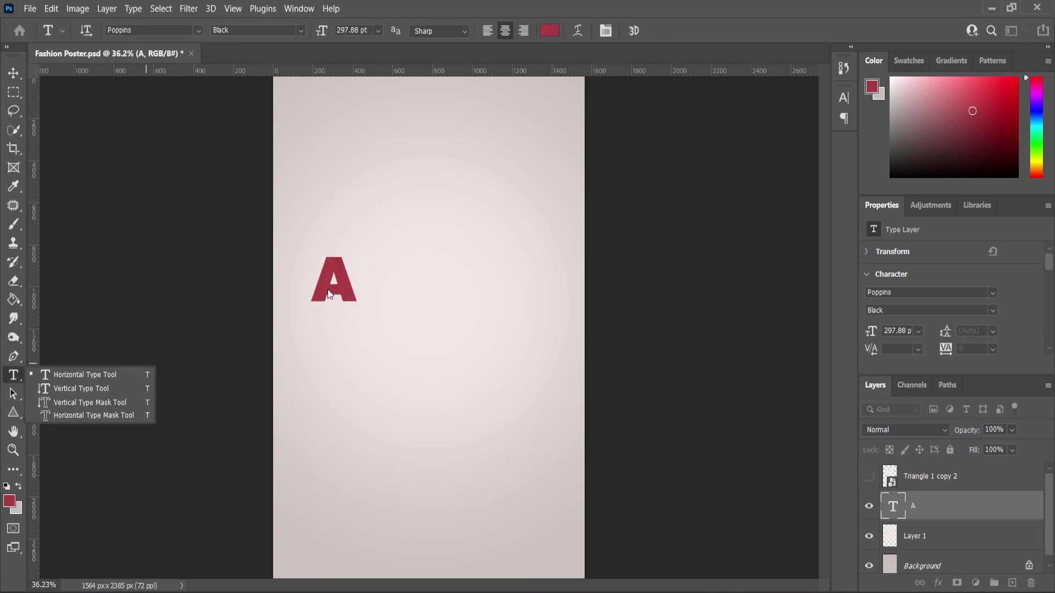
click(328, 290)
key(ctrl+a)
click(301, 31)
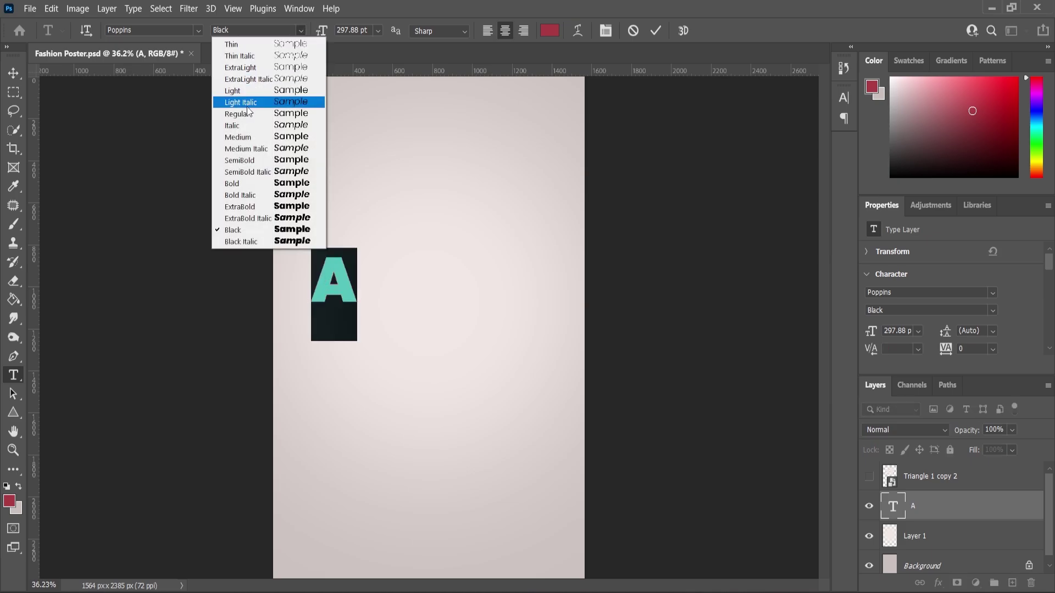
click(242, 116)
click(301, 31)
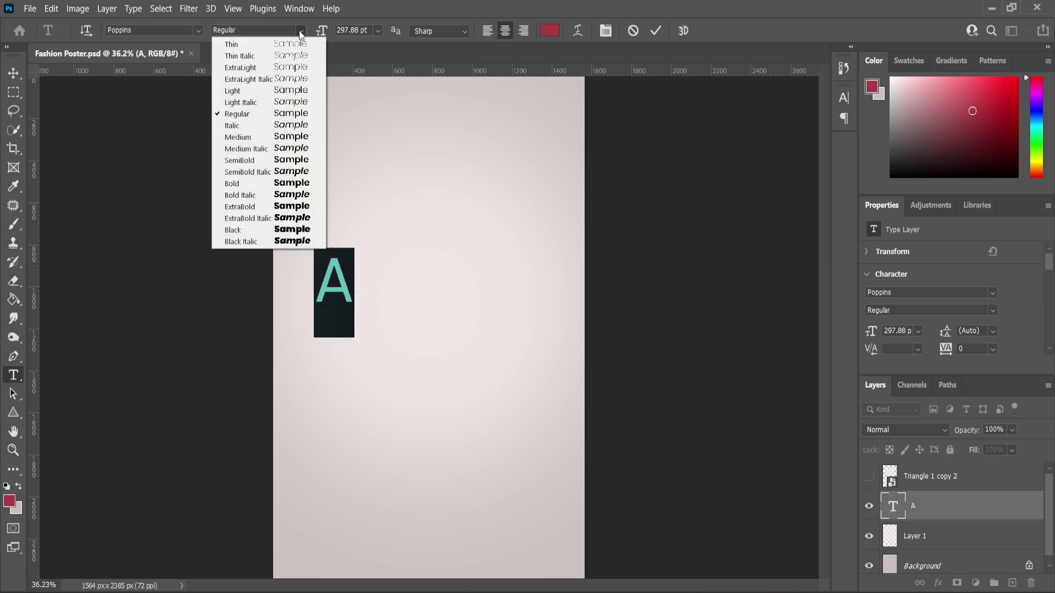
click(245, 69)
click(13, 73)
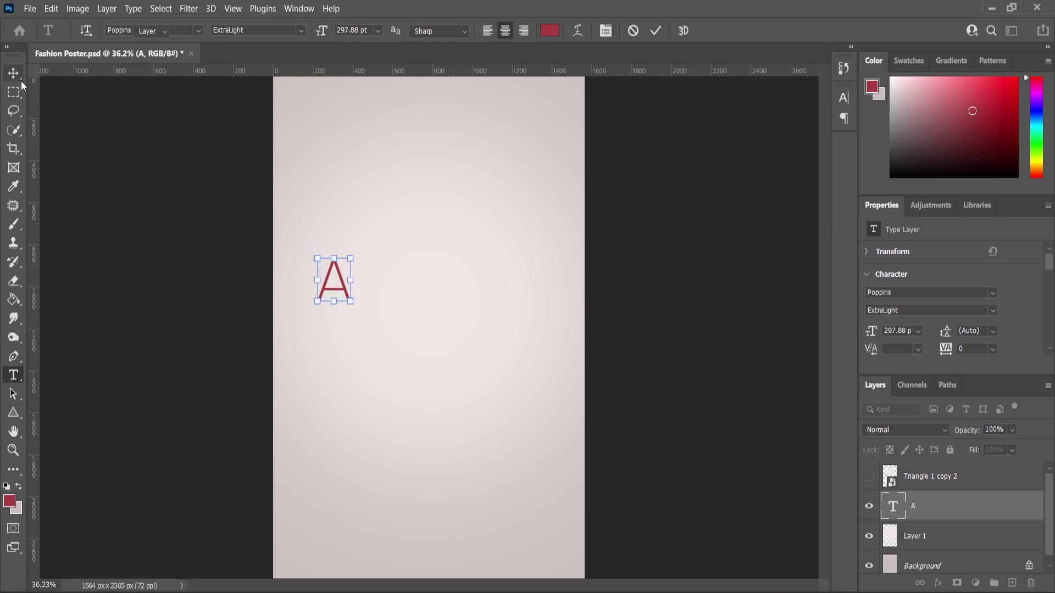
Duplicate the letter A layer and move the copy about 274 px straight down.
drag(915, 506, 957, 522)
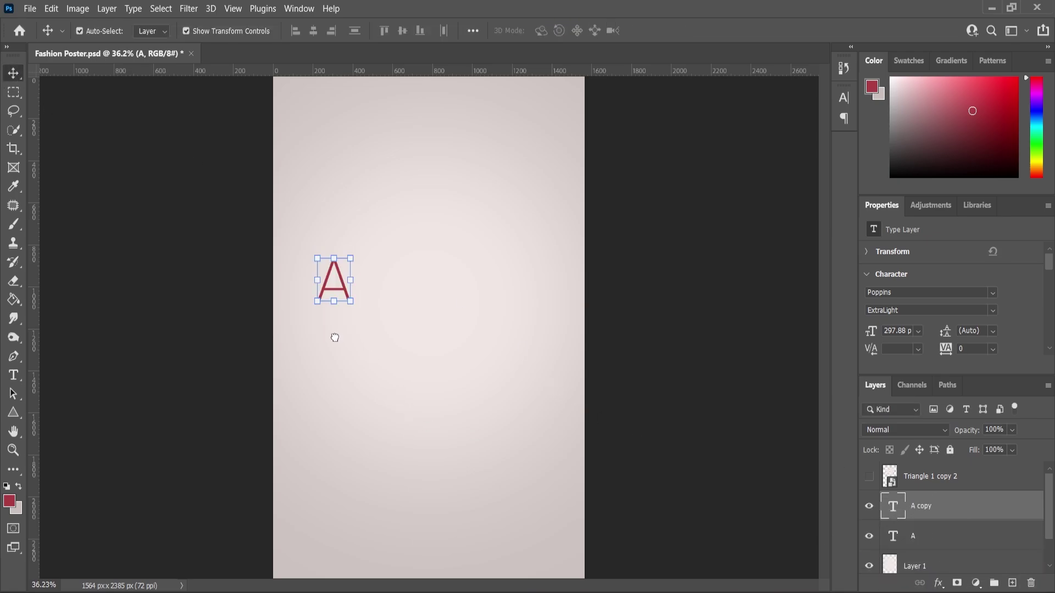
scroll(333, 302, up, 2)
drag(334, 287, 333, 375)
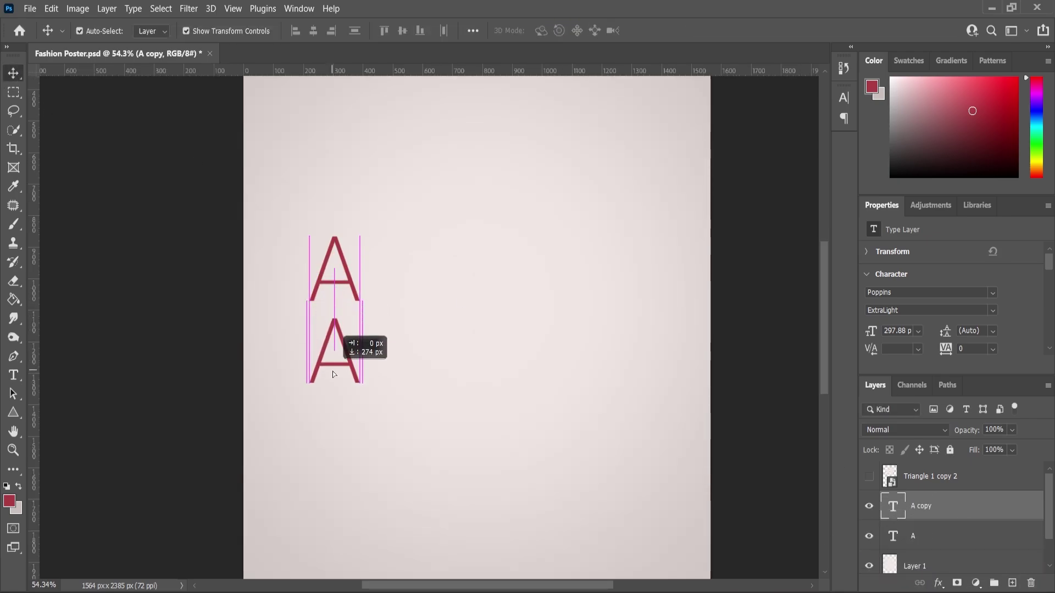
Change the lower copy's text to SIMPLE and duplicate that text layer.
double_click(332, 372)
text(SIMPLE)
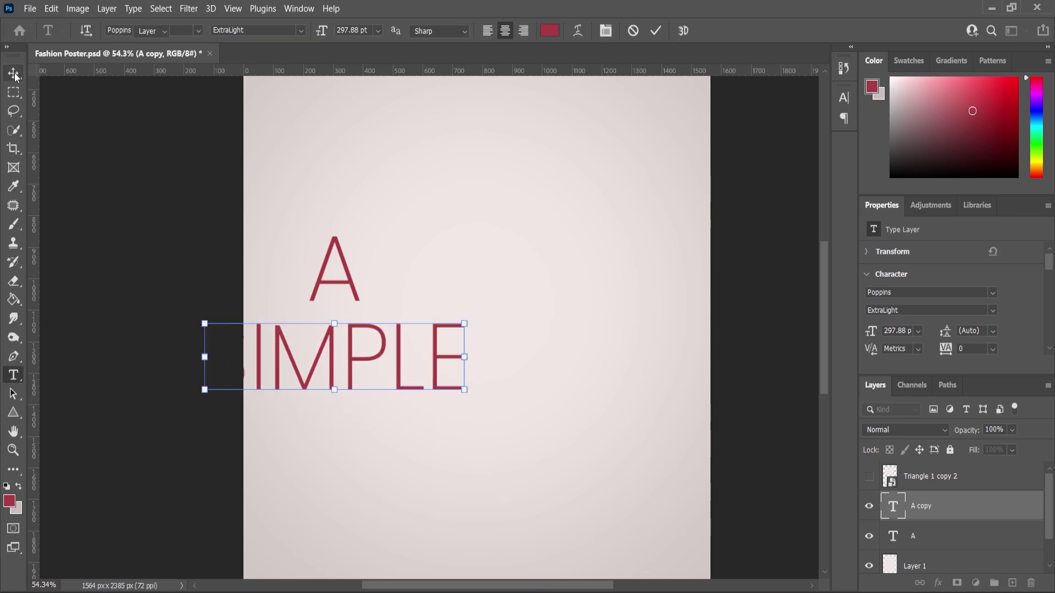
drag(937, 519, 1014, 584)
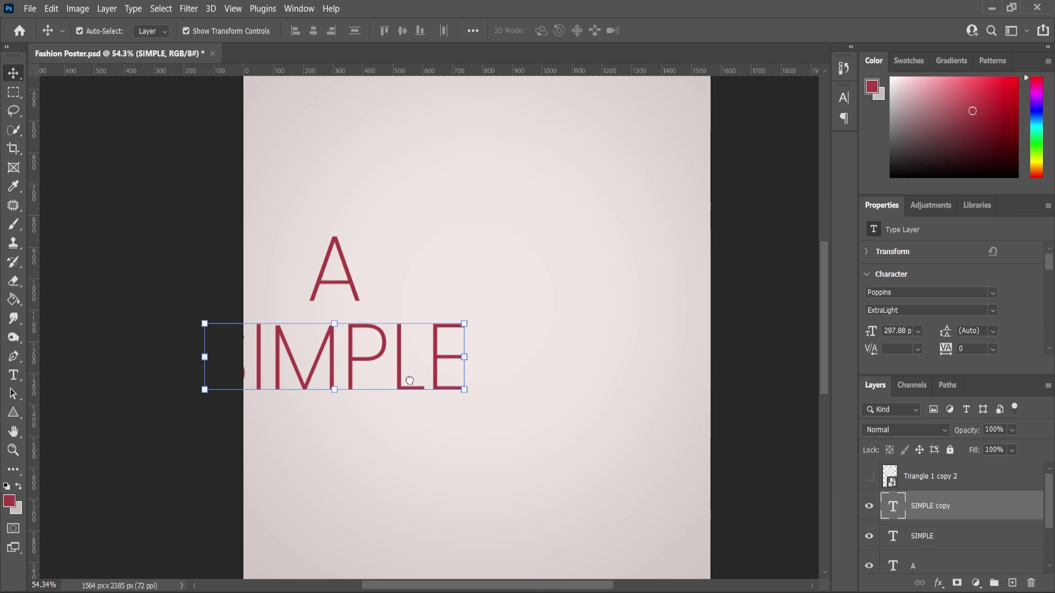
Move the duplicated SIMPLE text directly below the original line and change its text to FAVOUR.
drag(399, 373, 404, 454)
double_click(405, 463)
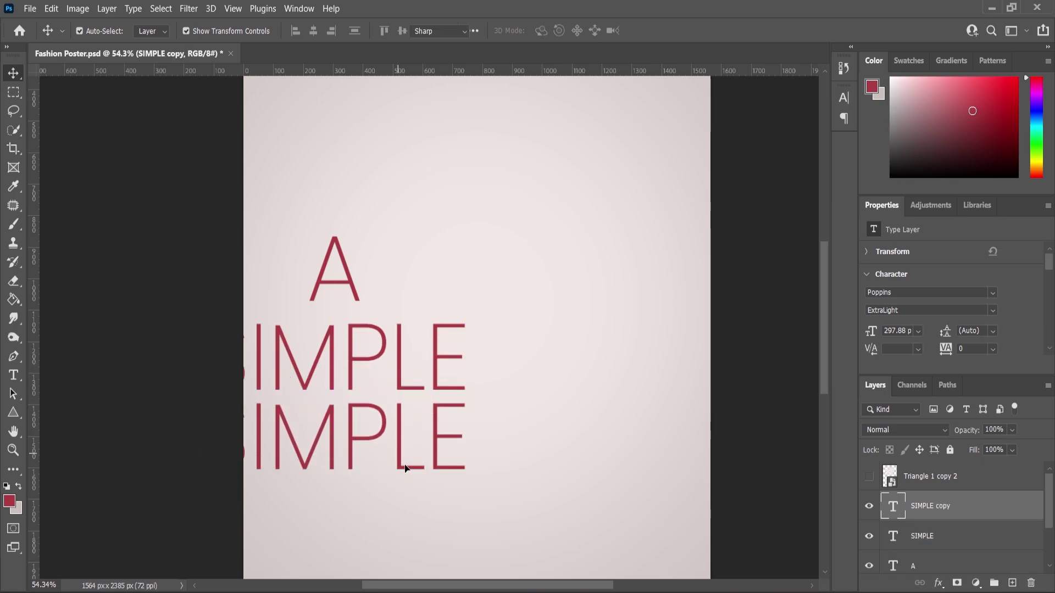
text(FAVOUR)
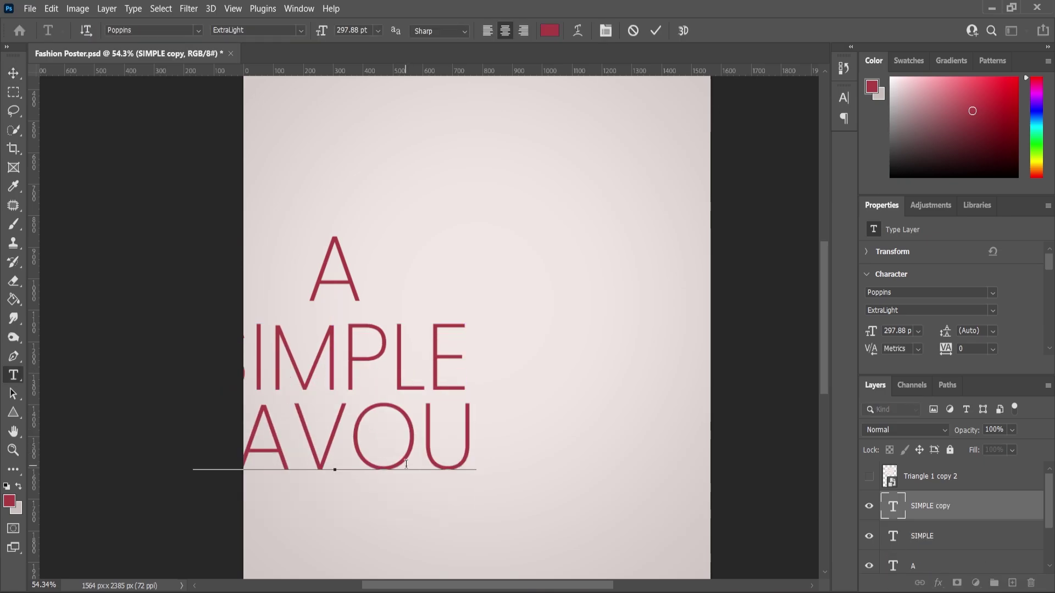
key(ctrl+Return)
key(v)
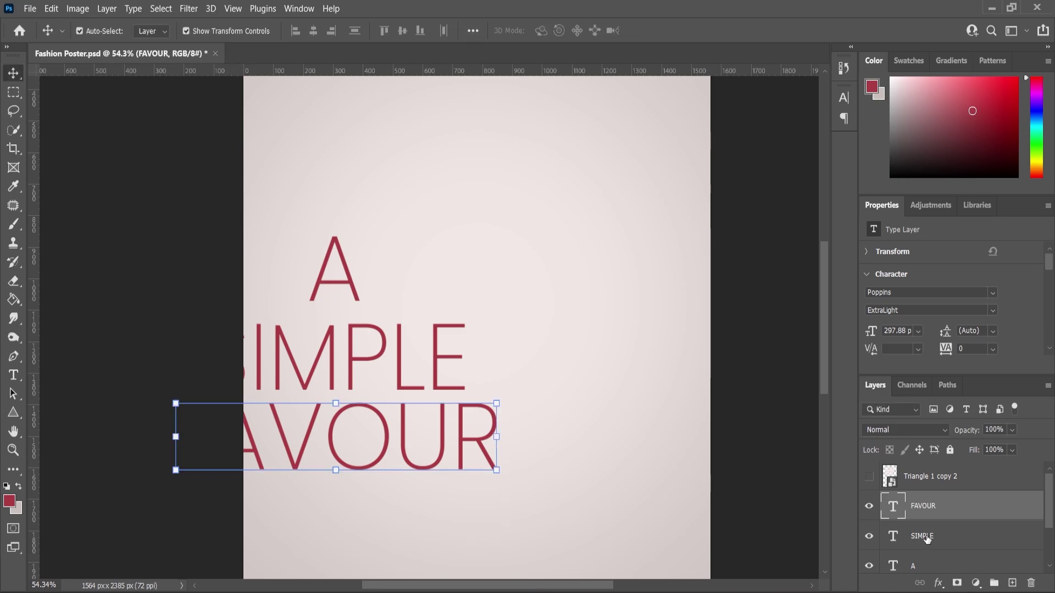
Scale the A, SIMPLE and FAVOUR text layers together to about 56% and position them fully inside the poster's left half.
click(926, 538)
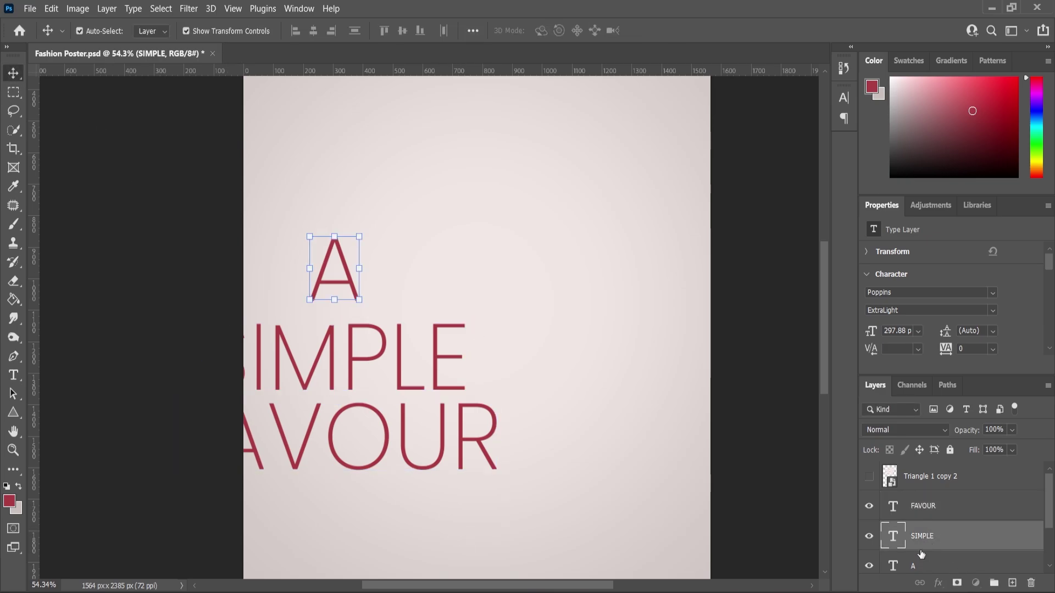
click(921, 554)
shift+click(927, 502)
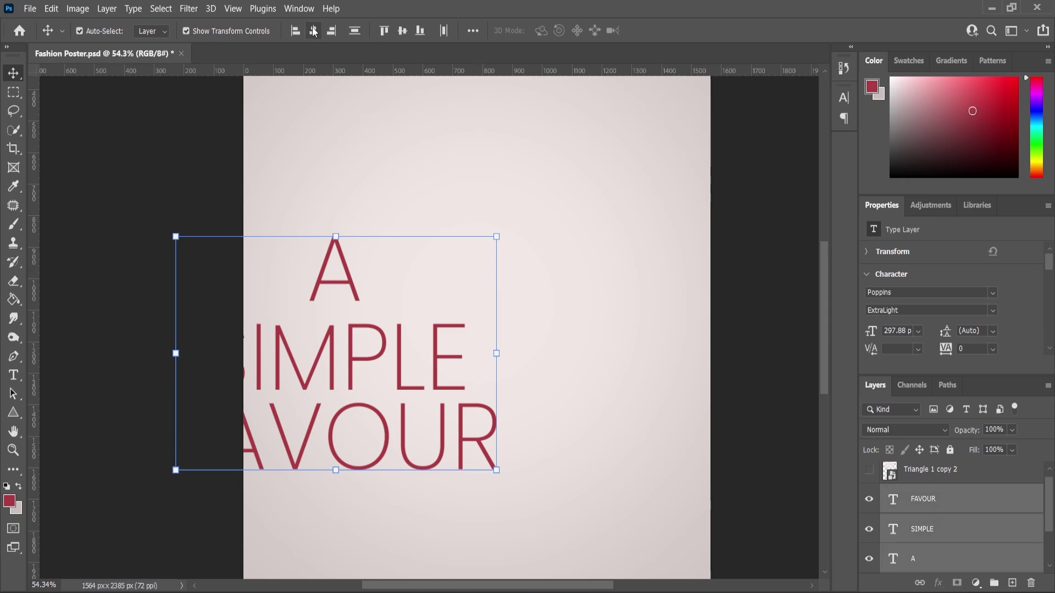
drag(500, 241, 476, 314)
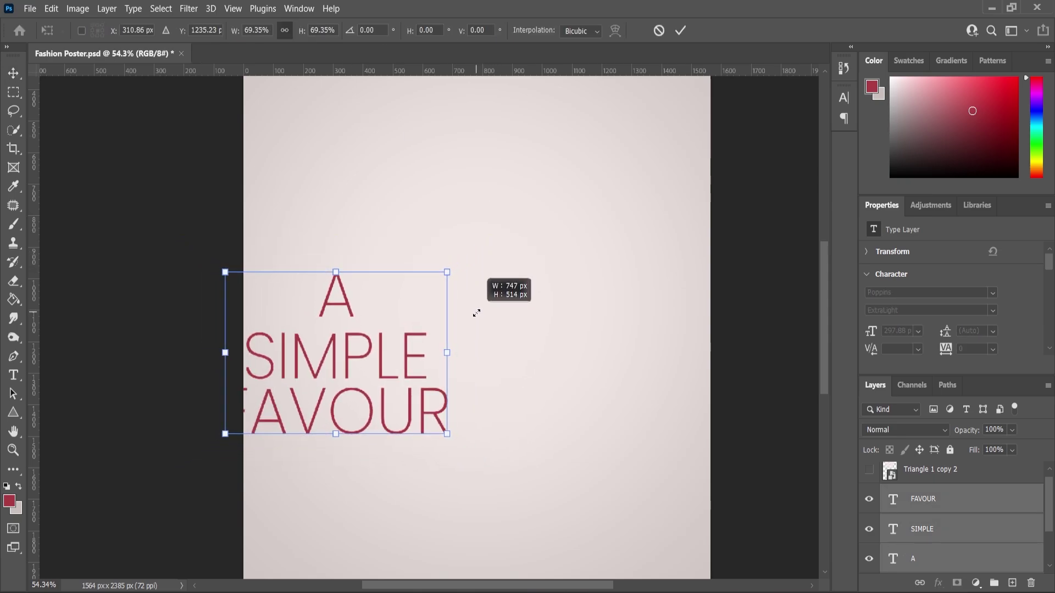
drag(407, 367, 455, 287)
drag(389, 358, 389, 345)
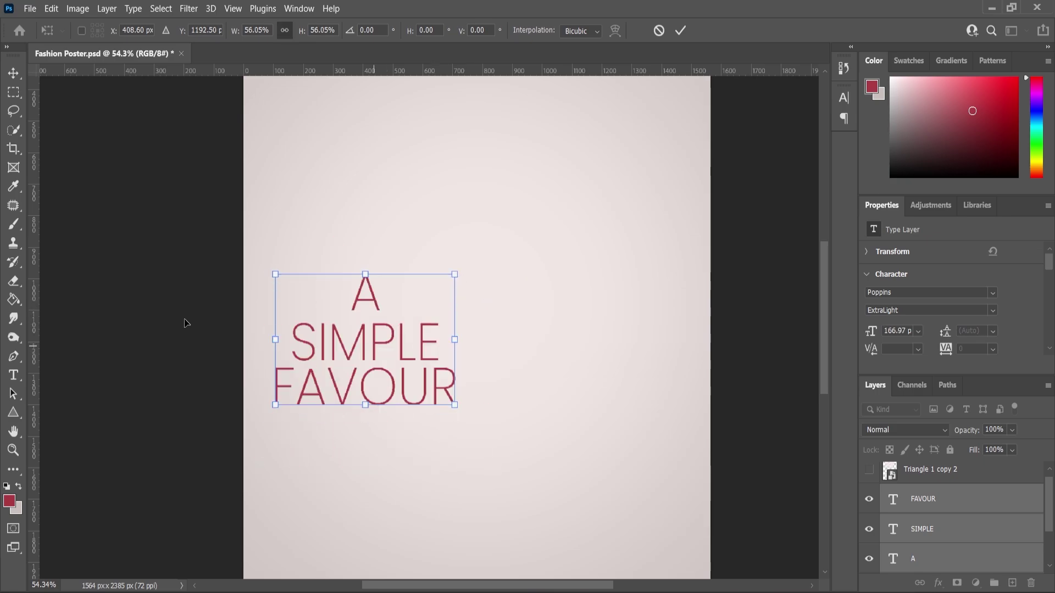
click(353, 224)
scroll(407, 337, down, 3)
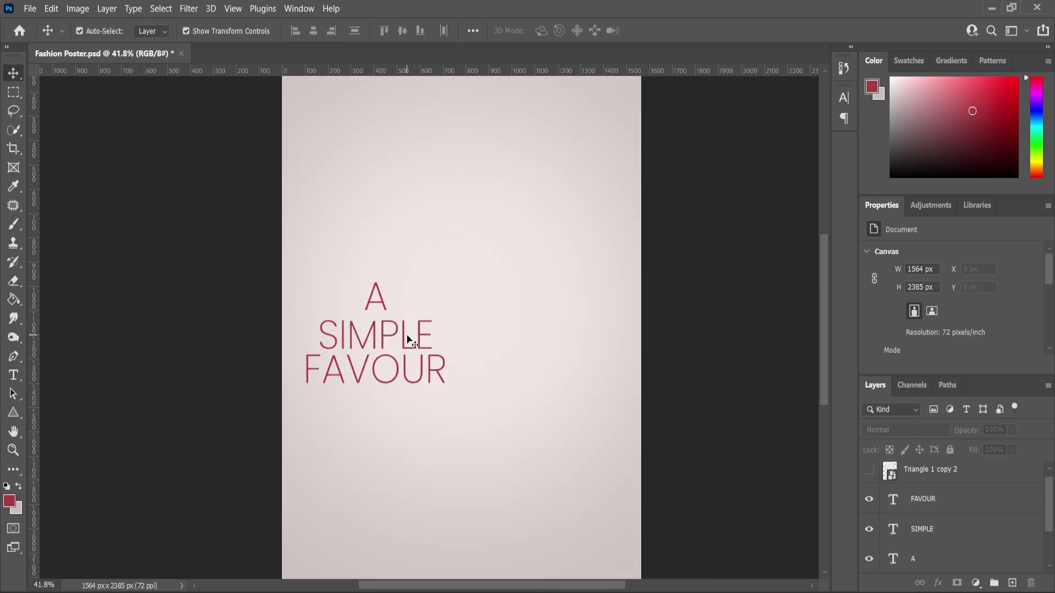
Duplicate the FAVOUR layer, move the copy below it and change its text to WE ALL HAVE SECRETS.
scroll(463, 394, up, 3)
click(409, 374)
key(ctrl+j)
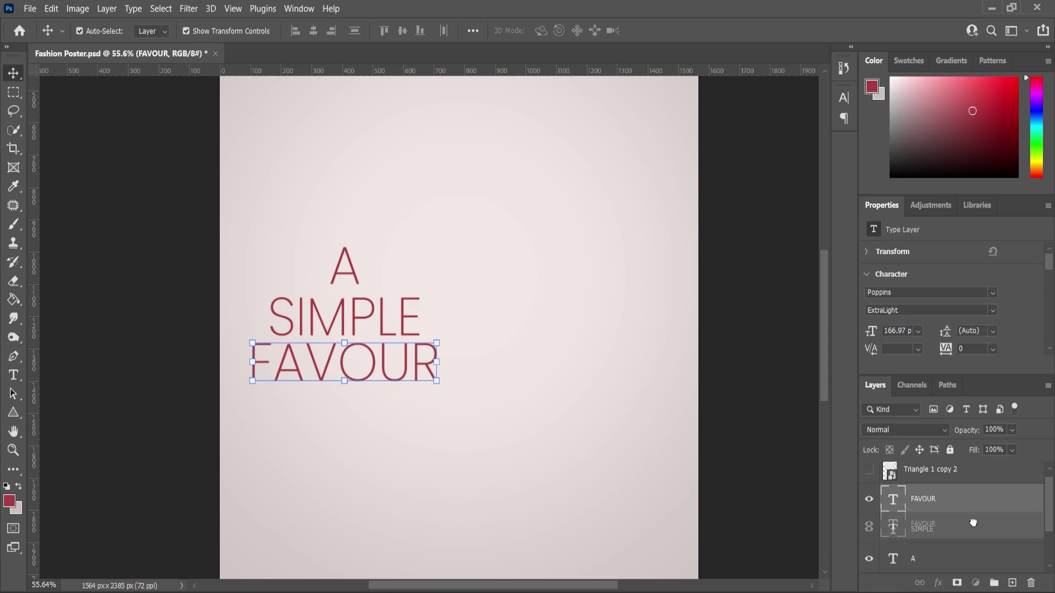
drag(377, 363, 371, 429)
double_click(371, 423)
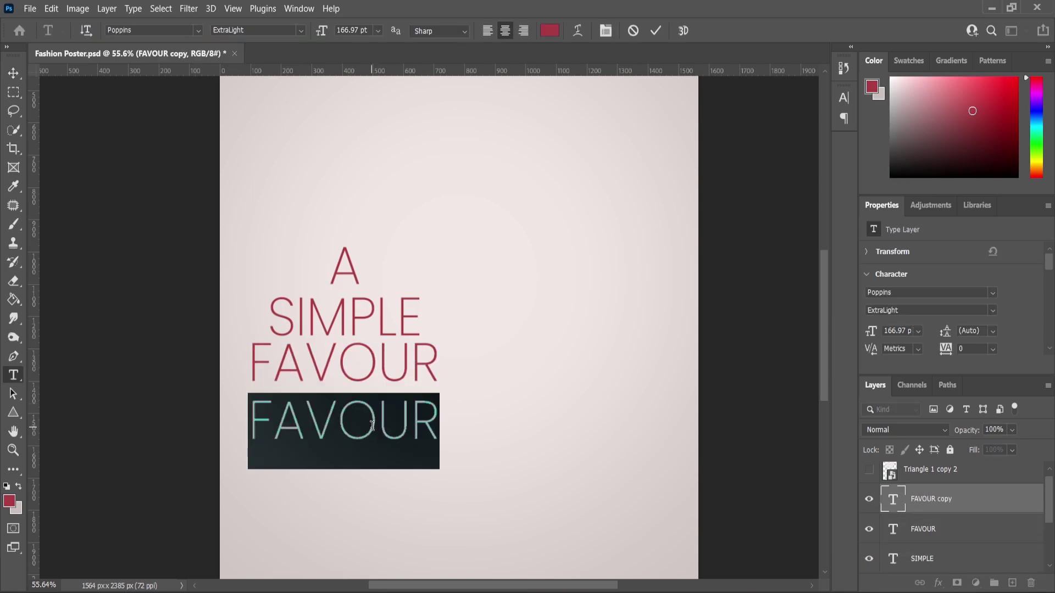
text(WE ALL)
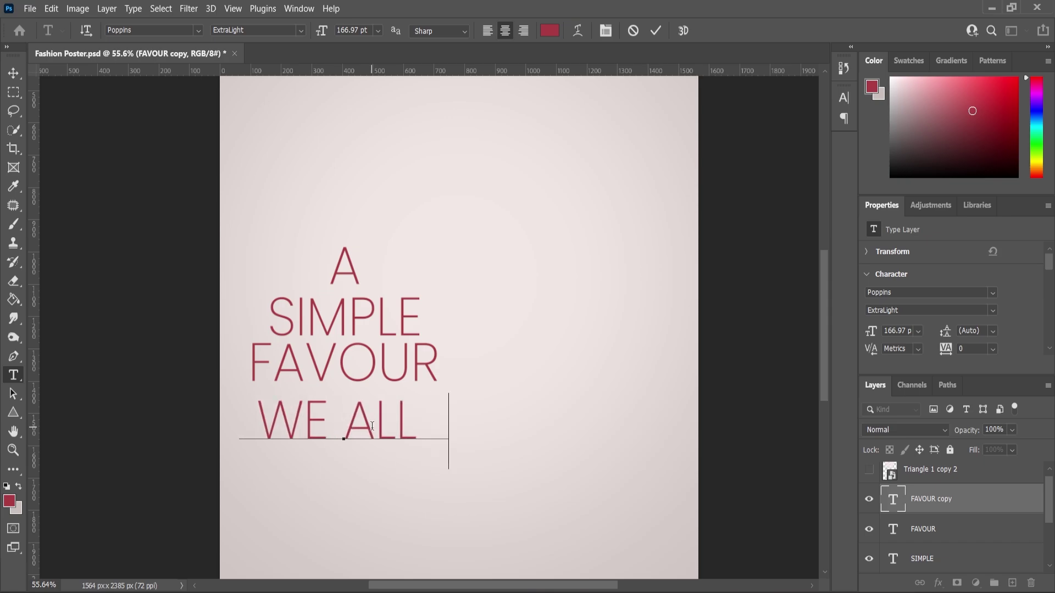
text( HAVE SECRE)
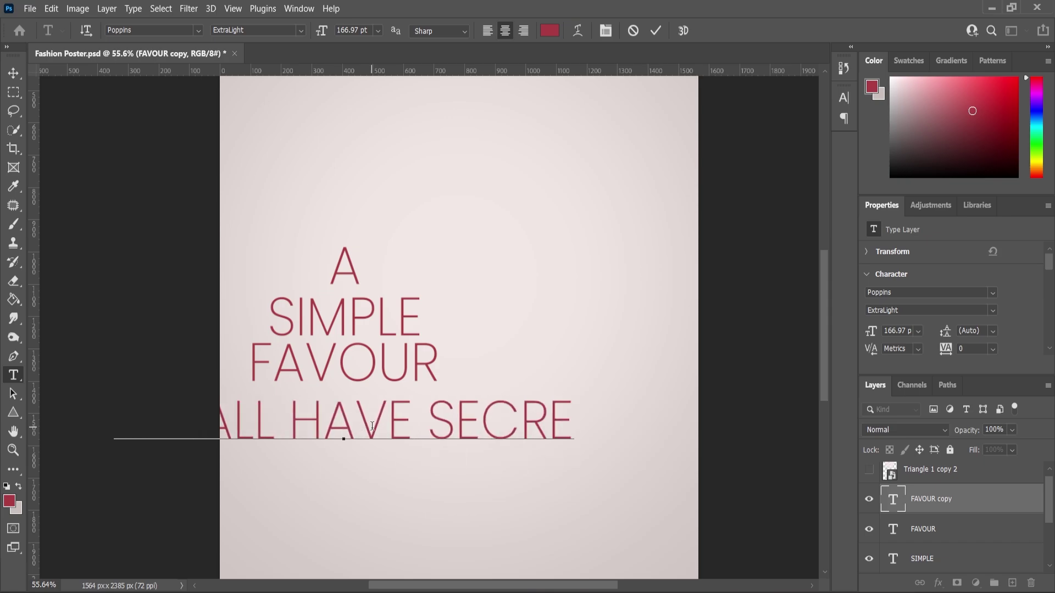
text(TS)
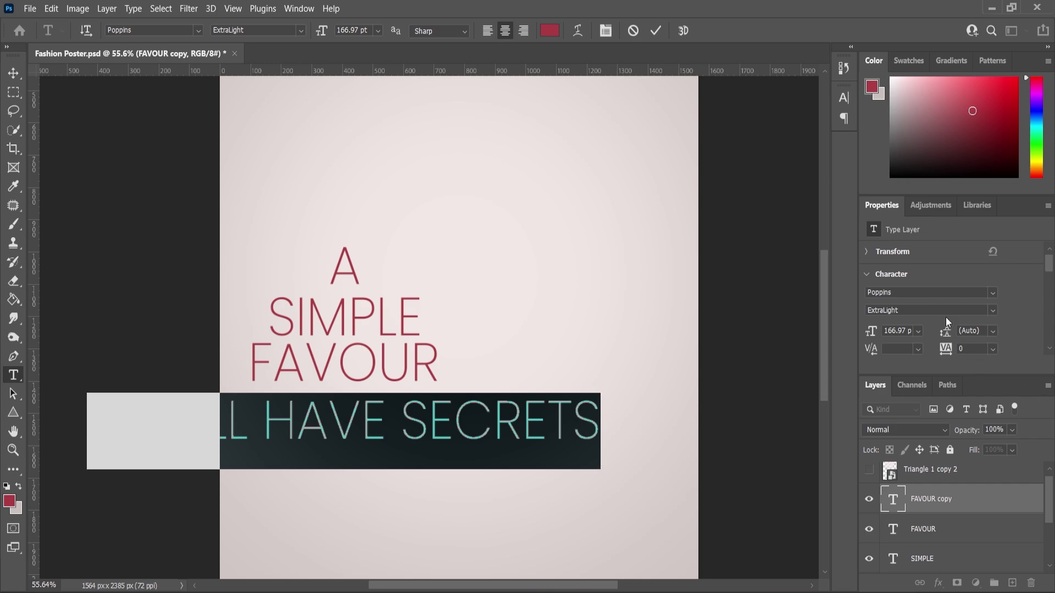
Turn off All Caps for the We All Have Secrets text and color it dark grey #252525.
scroll(945, 318, down, 5)
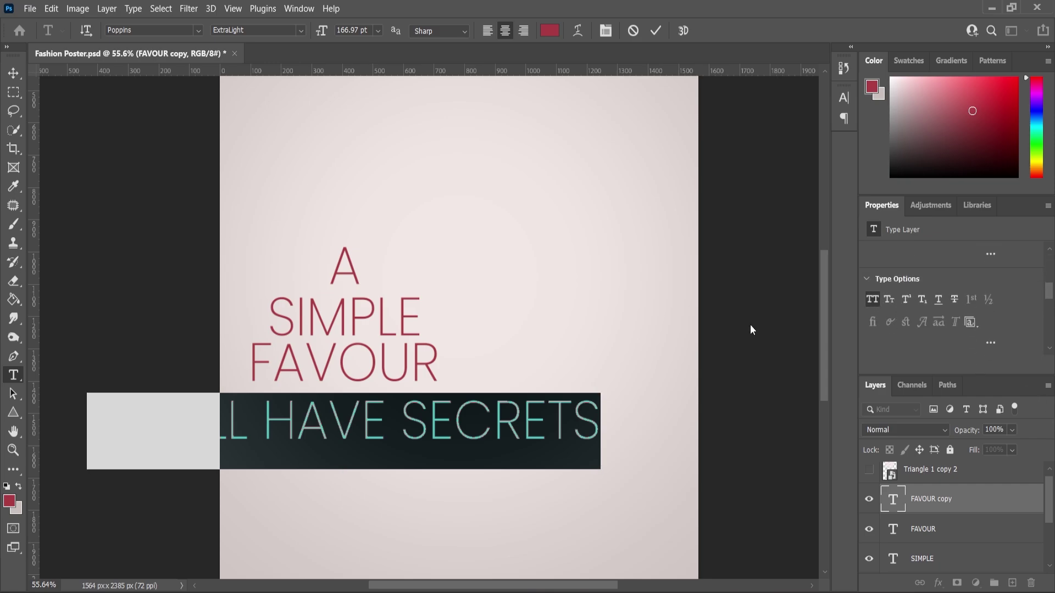
key(ctrl+shift+k)
click(9, 501)
click(579, 286)
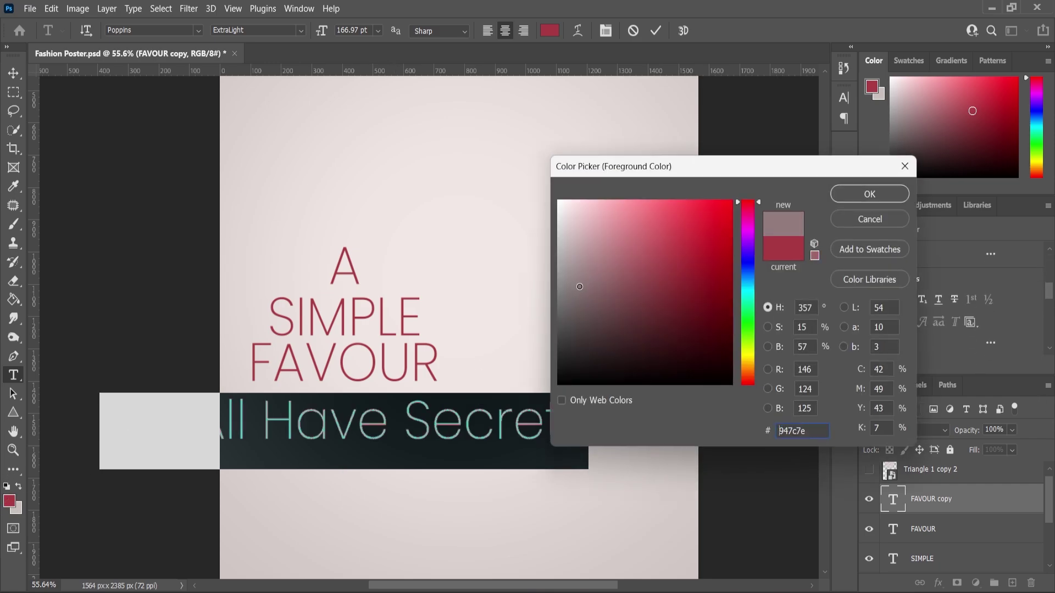
drag(579, 287, 547, 361)
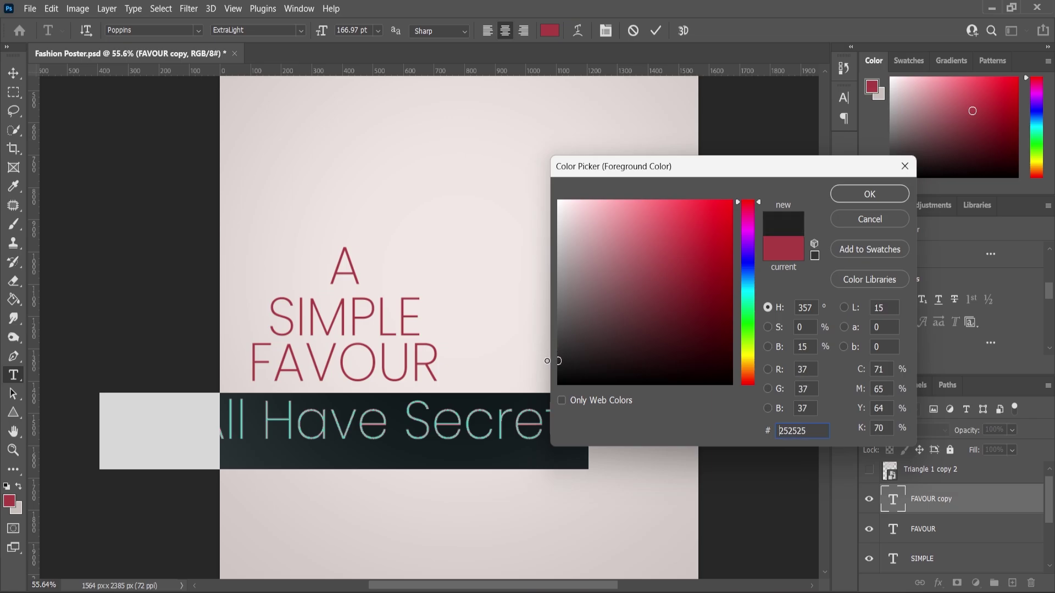
click(838, 198)
click(16, 79)
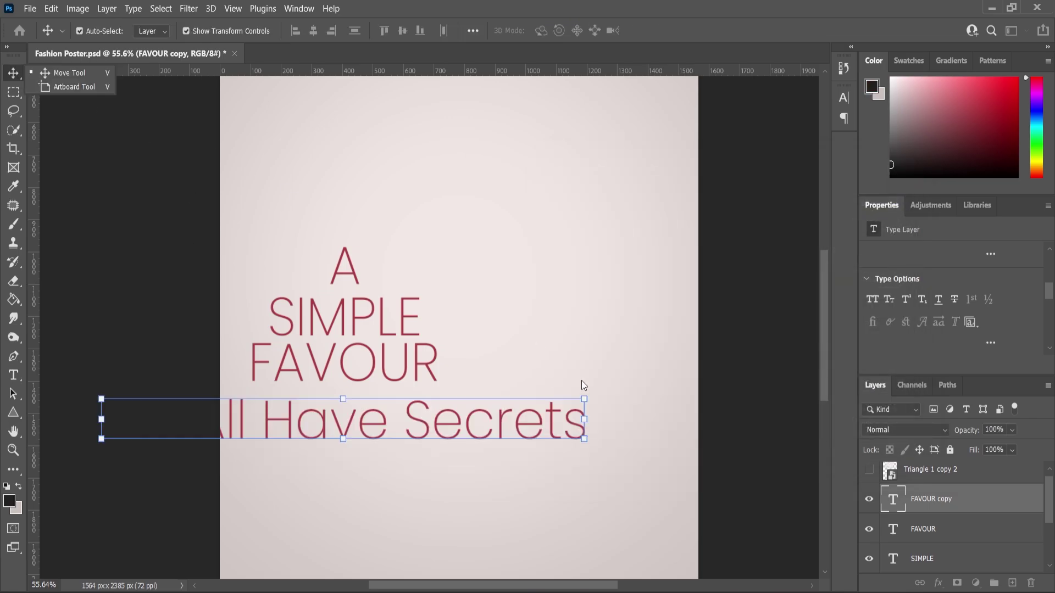
Scale the We All Have Secrets tagline to about 28% and move it up close beneath FAVOUR.
drag(582, 398, 415, 477)
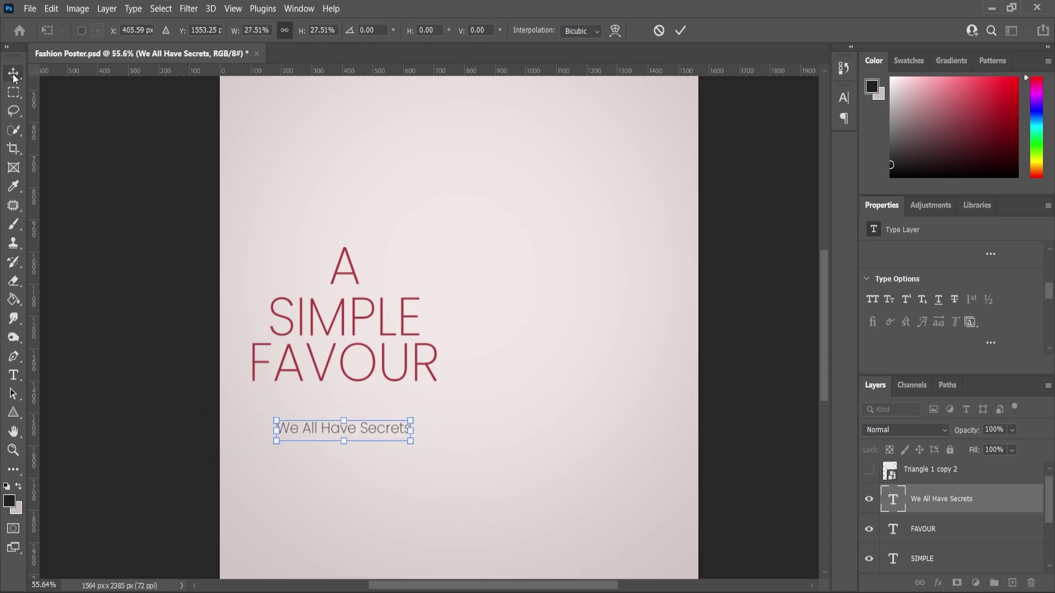
click(14, 75)
scroll(384, 423, up, 5)
drag(333, 436, 331, 365)
scroll(416, 364, down, 4)
key(alt+shift)
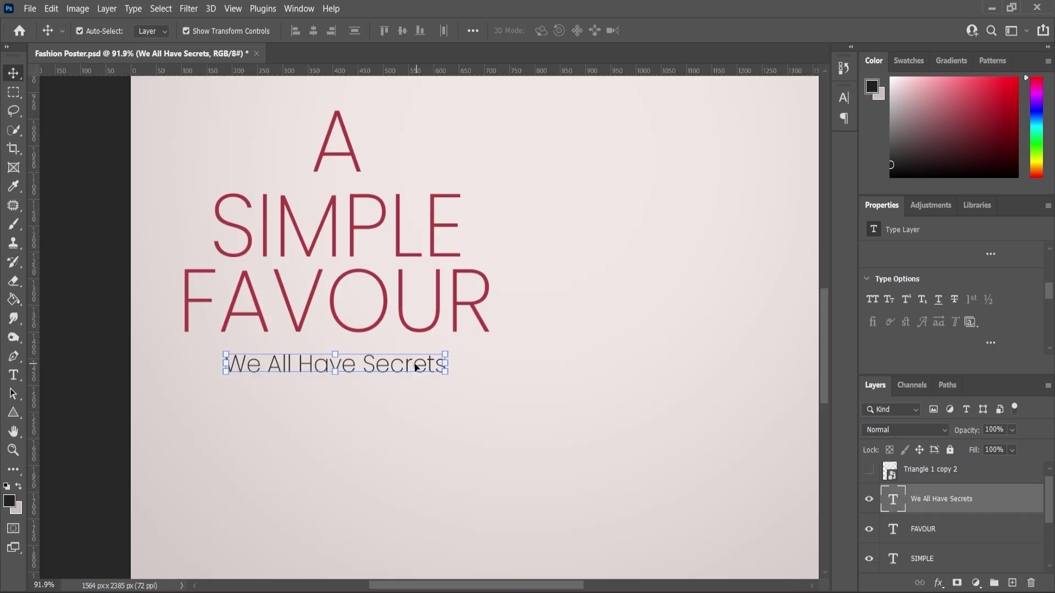
scroll(416, 364, up, 4)
drag(361, 371, 361, 351)
Select all four text lines and align them on their horizontal centers.
shift+click(341, 208)
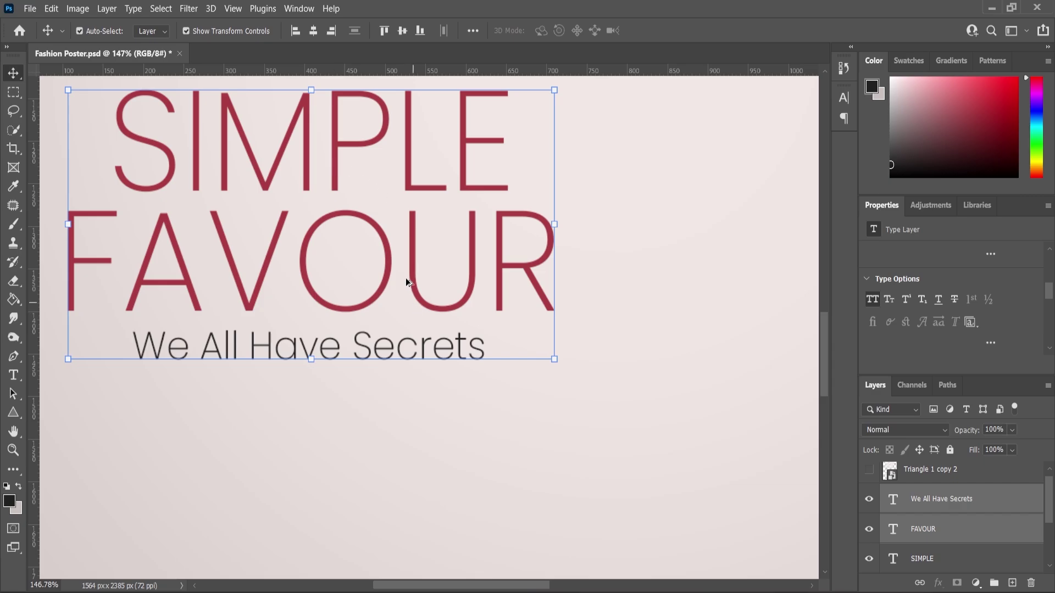
scroll(406, 283, down, 2)
shift+click(358, 105)
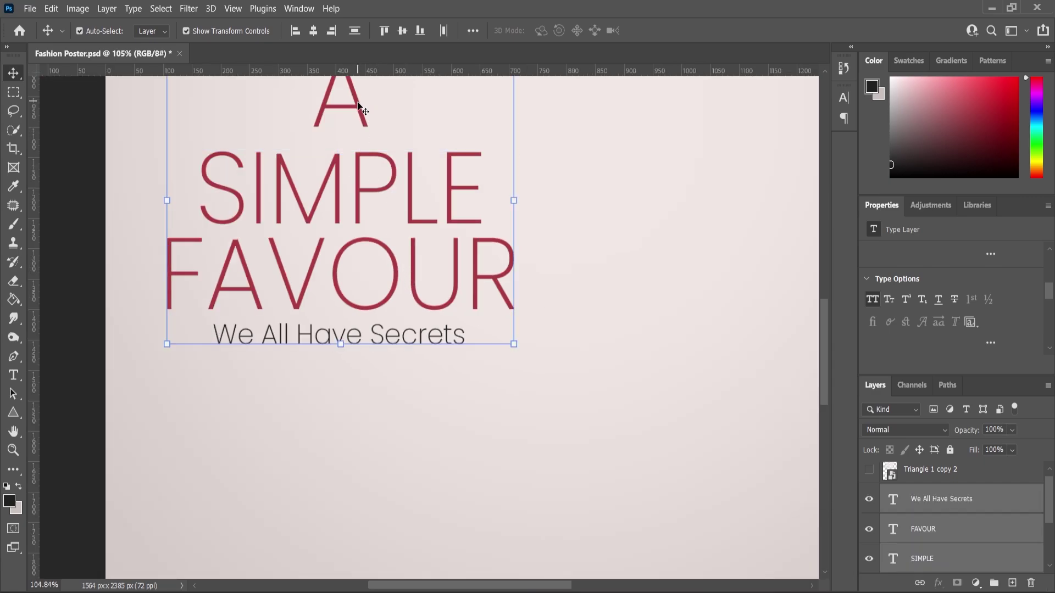
click(312, 31)
scroll(483, 330, down, 4)
click(247, 428)
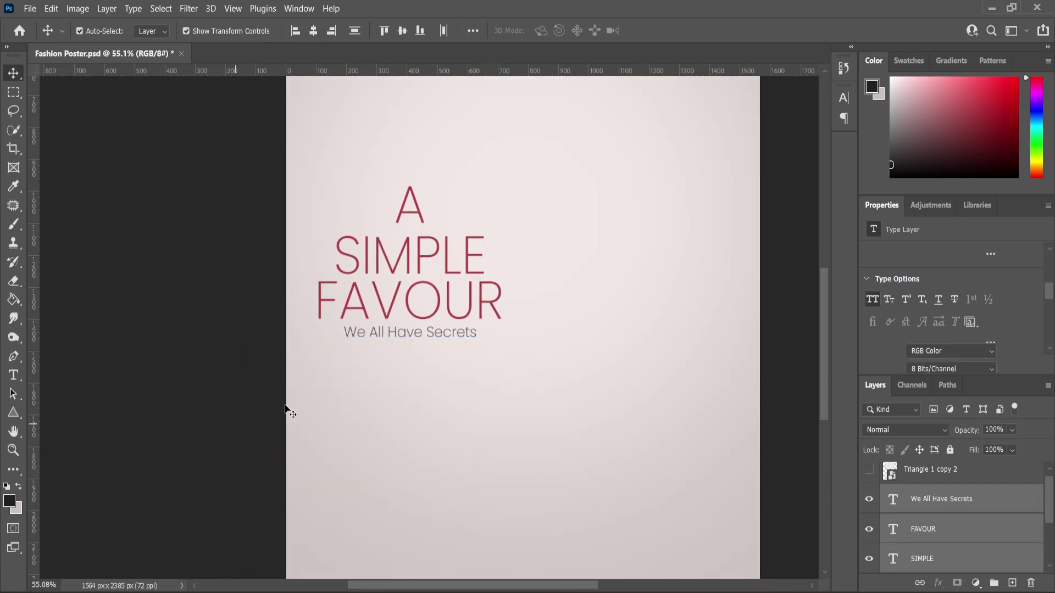
Show the Triangle 1 copy 2 layer and hide Layer 1's soft light.
scroll(314, 403, down, 2)
scroll(357, 384, right, 2)
scroll(550, 389, up, 1)
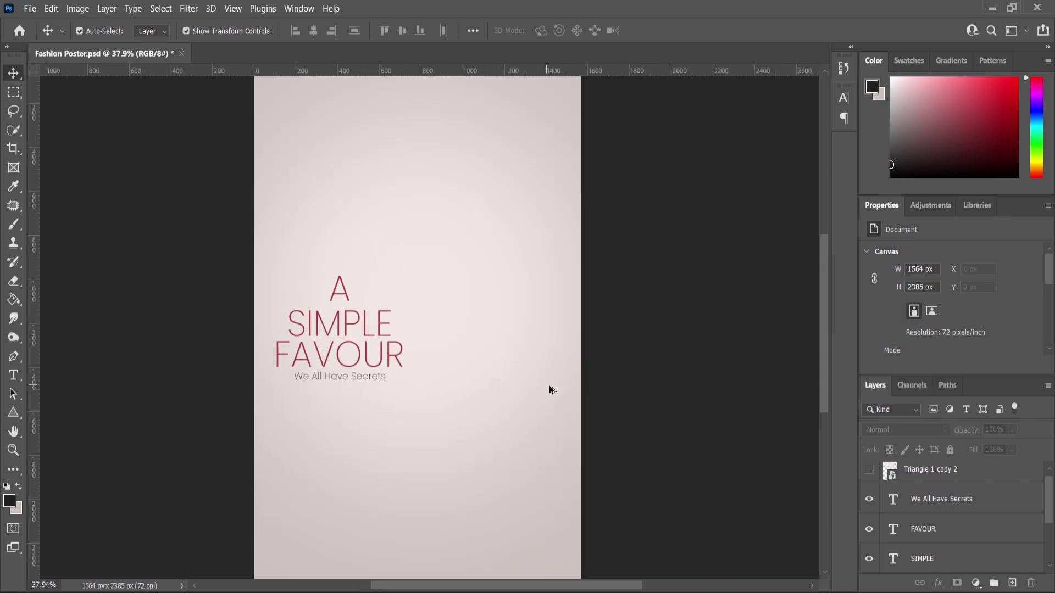
click(869, 470)
click(926, 468)
scroll(931, 507, down, 2)
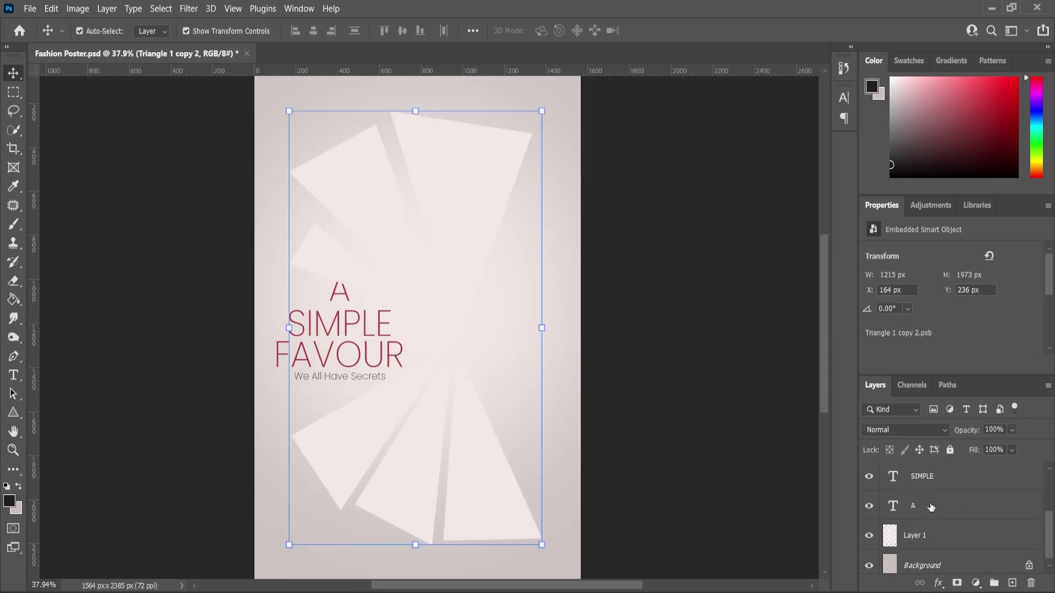
click(870, 537)
scroll(495, 247, down, 1)
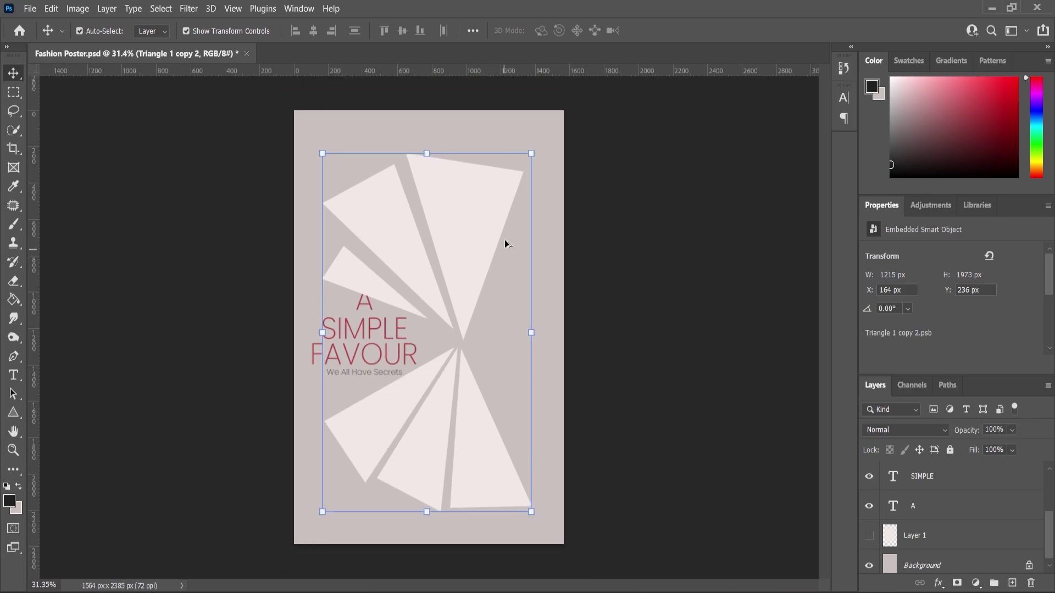
Enlarge the triangle fan to about 117% and center it on the poster.
drag(531, 154, 574, 136)
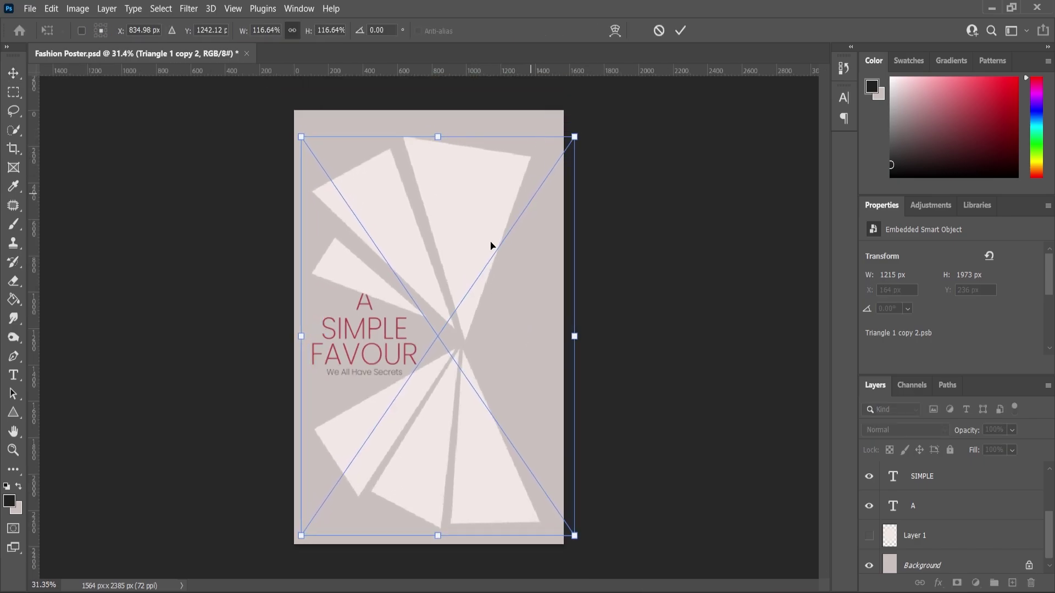
drag(472, 250, 472, 241)
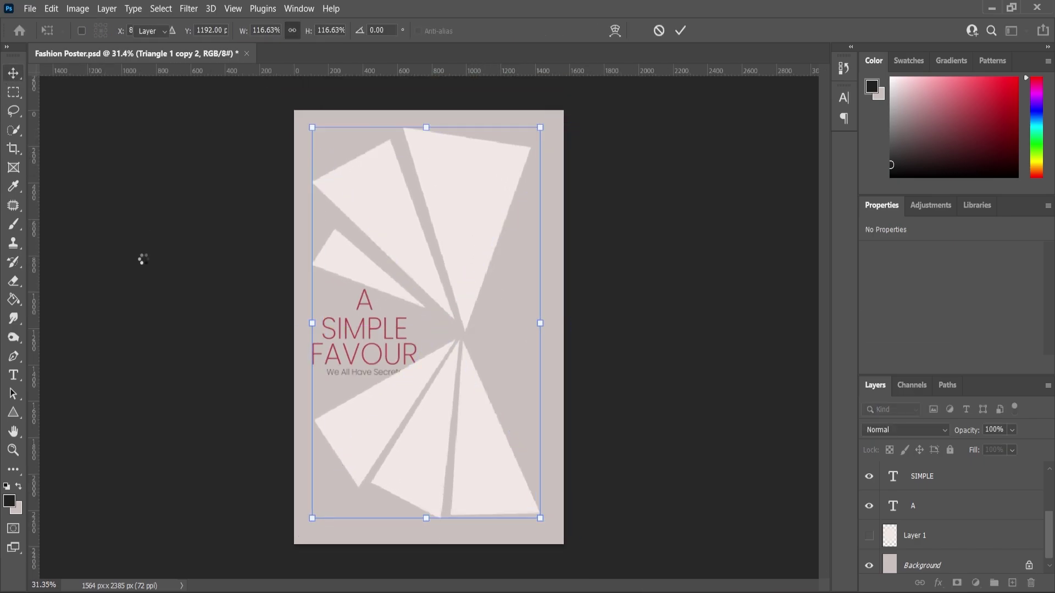
key(Return)
Scale all four text layers together to about 87% and shift them slightly left into the gap between the triangles.
scroll(348, 338, up, 3)
click(357, 336)
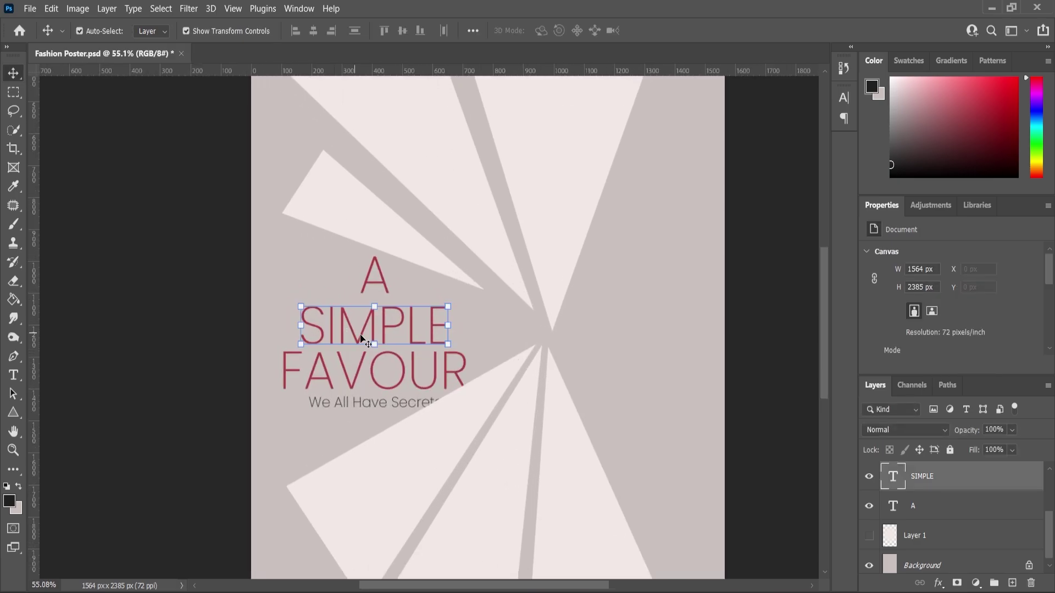
click(914, 508)
scroll(934, 522, up, 2)
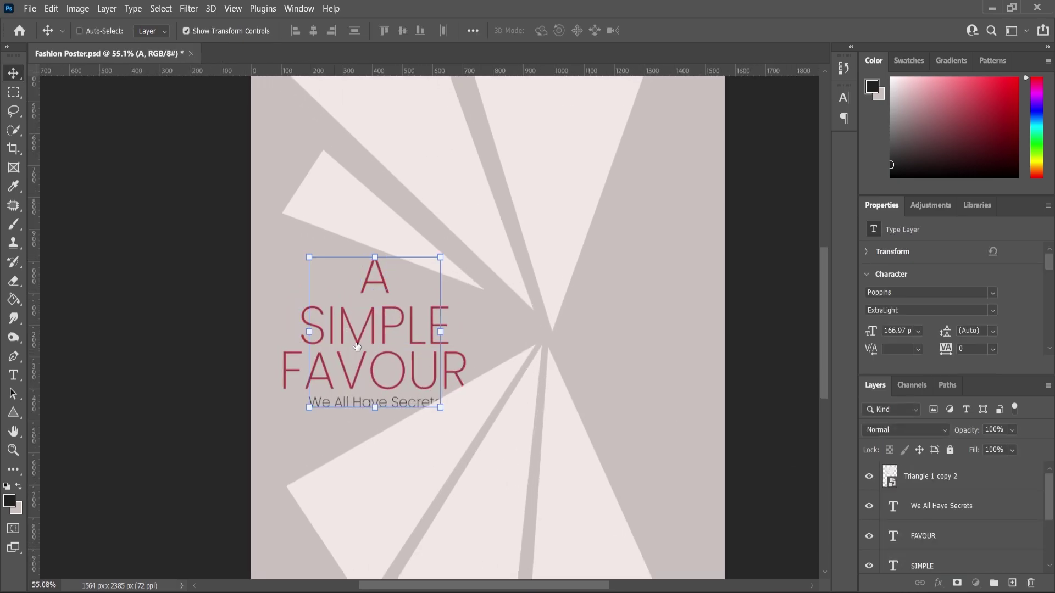
ctrl+click(942, 507)
ctrl+click(925, 541)
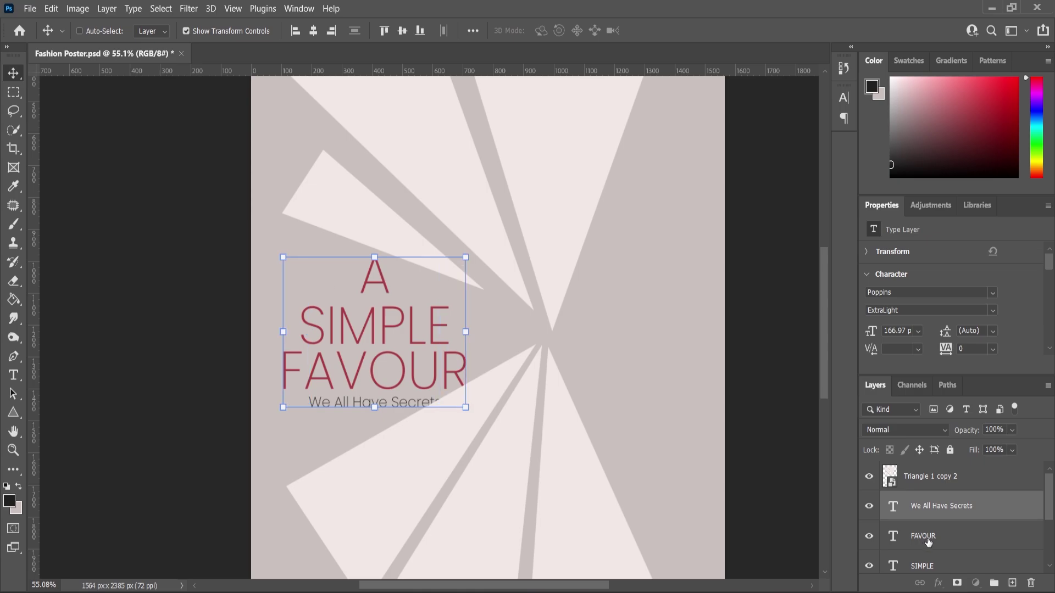
scroll(928, 537, down, 2)
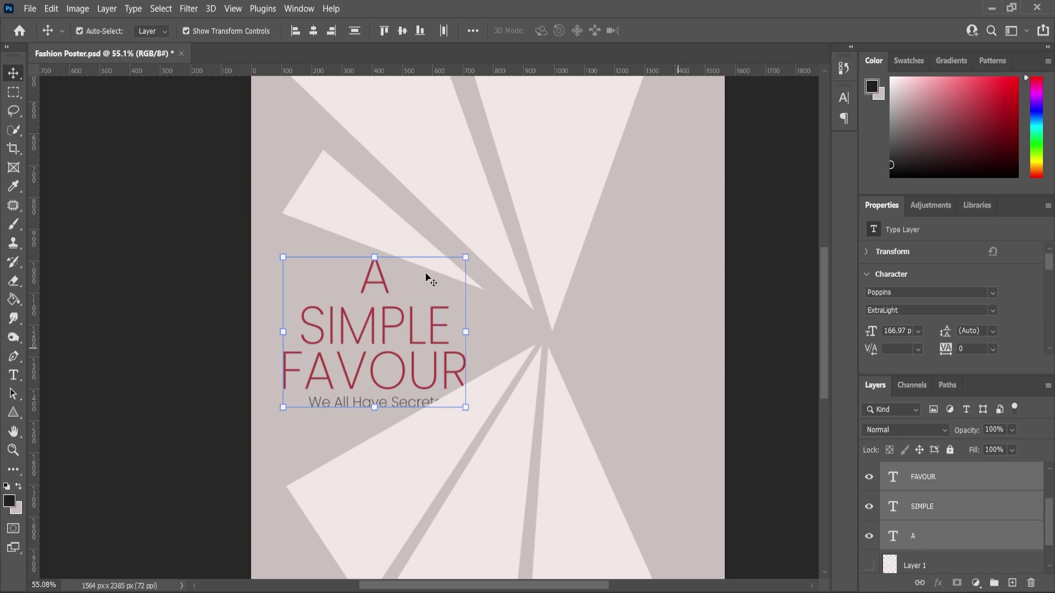
drag(466, 257, 451, 269)
drag(430, 331, 418, 330)
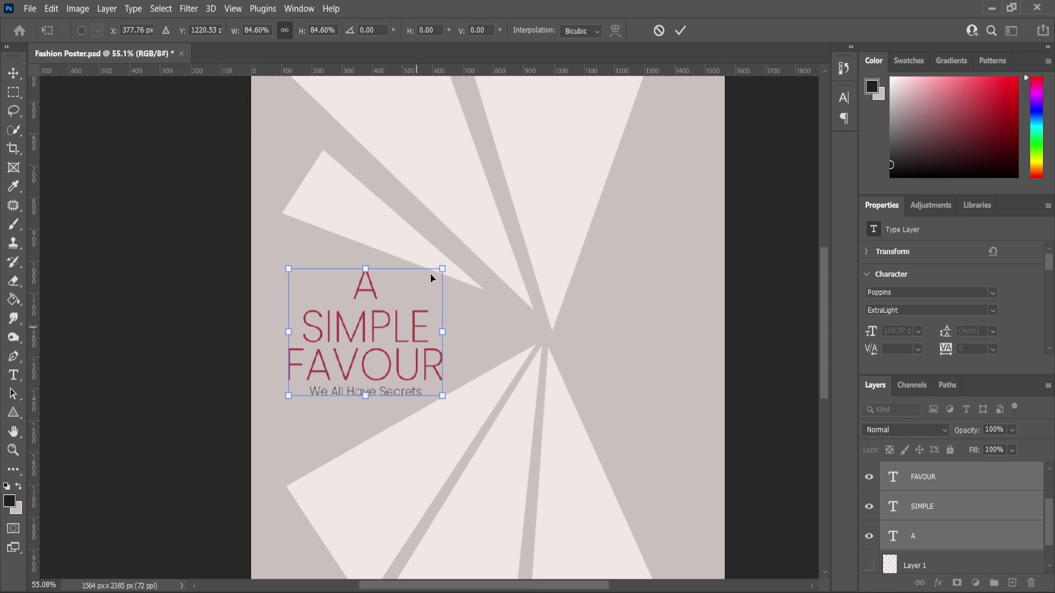
drag(444, 268, 446, 265)
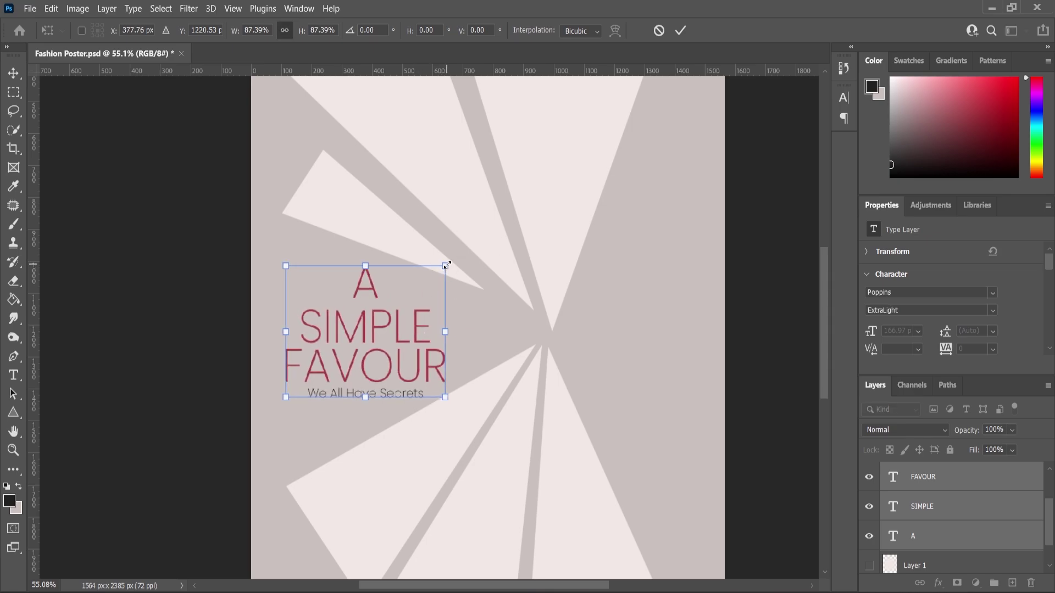
click(12, 74)
click(220, 313)
Show Layer 1's soft light behind the text and triangles again.
scroll(584, 350, down, 1)
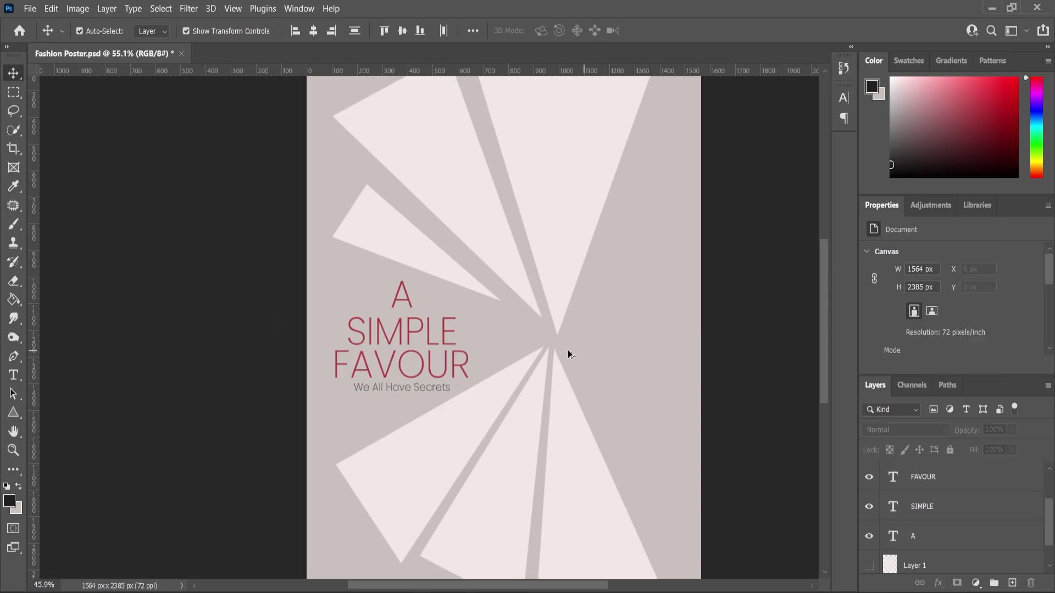
click(868, 566)
scroll(471, 323, down, 2)
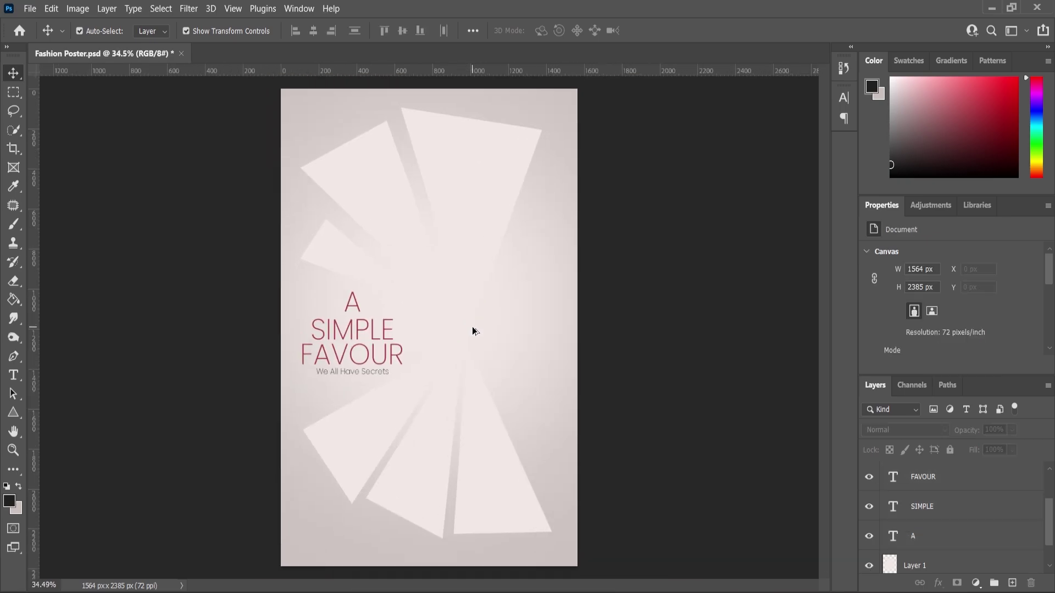
Save the poster, duplicate the We All Have Secrets tagline and place the copy just above the poster's bottom edge.
key(ctrl+s)
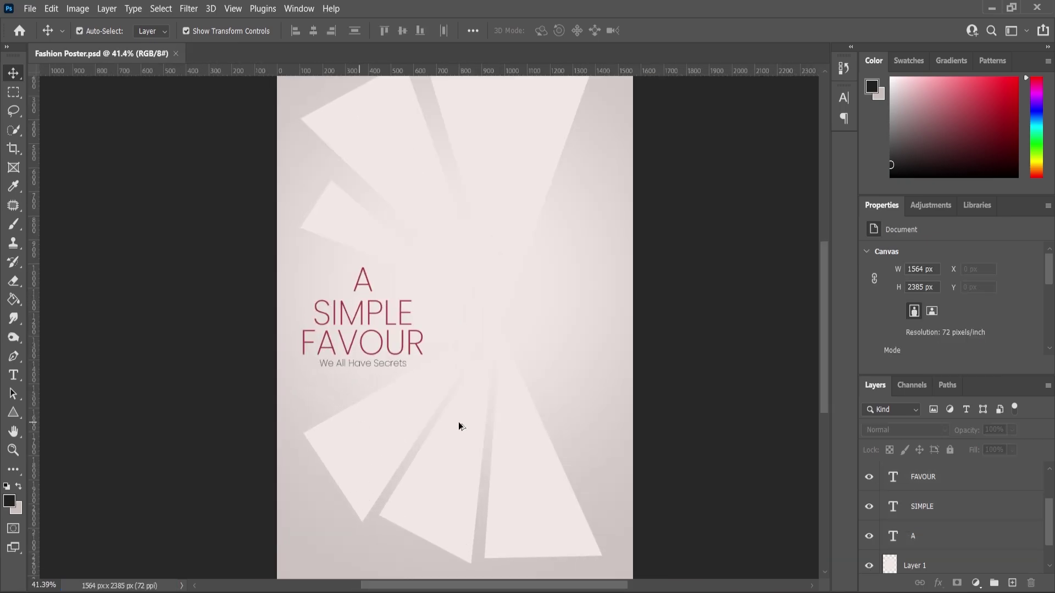
scroll(459, 426, up, 1)
scroll(361, 328, up, 2)
click(360, 315)
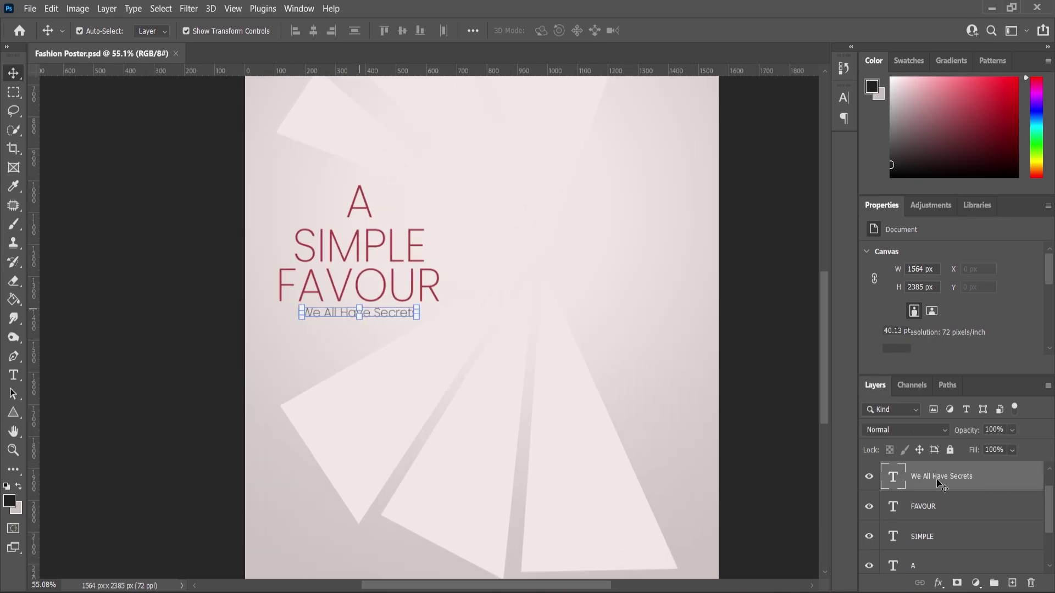
key(ctrl+j)
scroll(330, 284, down, 1)
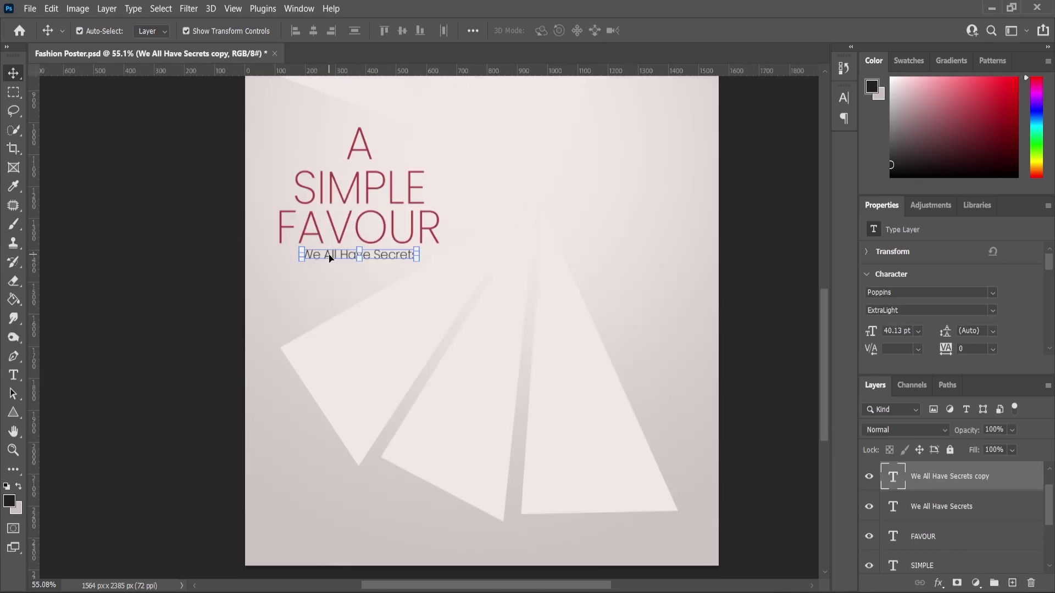
drag(330, 258, 458, 536)
Change the duplicated tagline's text to DESIGN BY NEET CREATIONZ and set its tracking to 140.
double_click(458, 537)
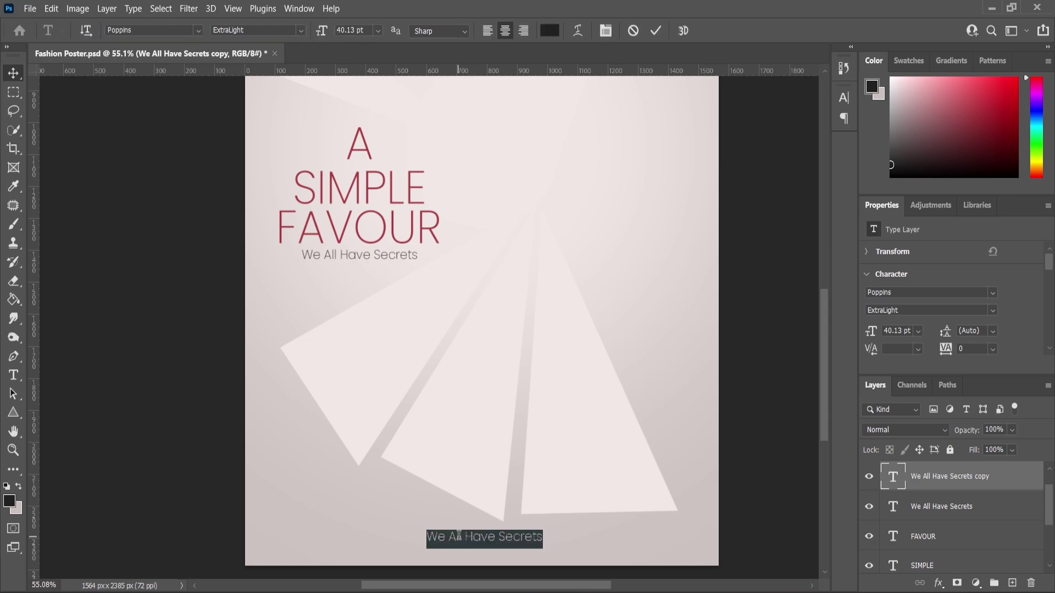
click(459, 537)
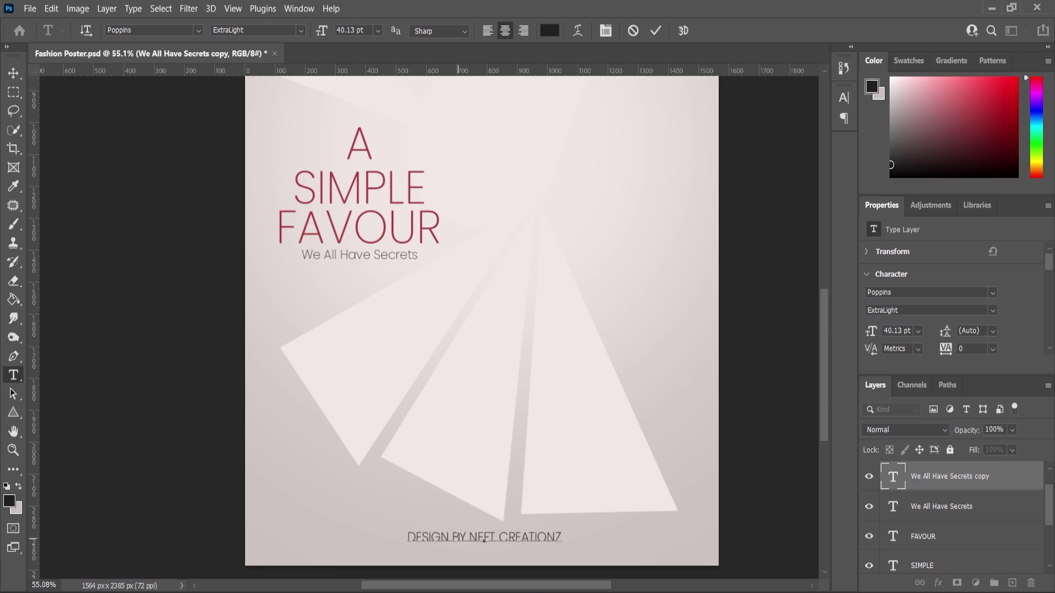
key(ctrl+a)
scroll(966, 357, down, 1)
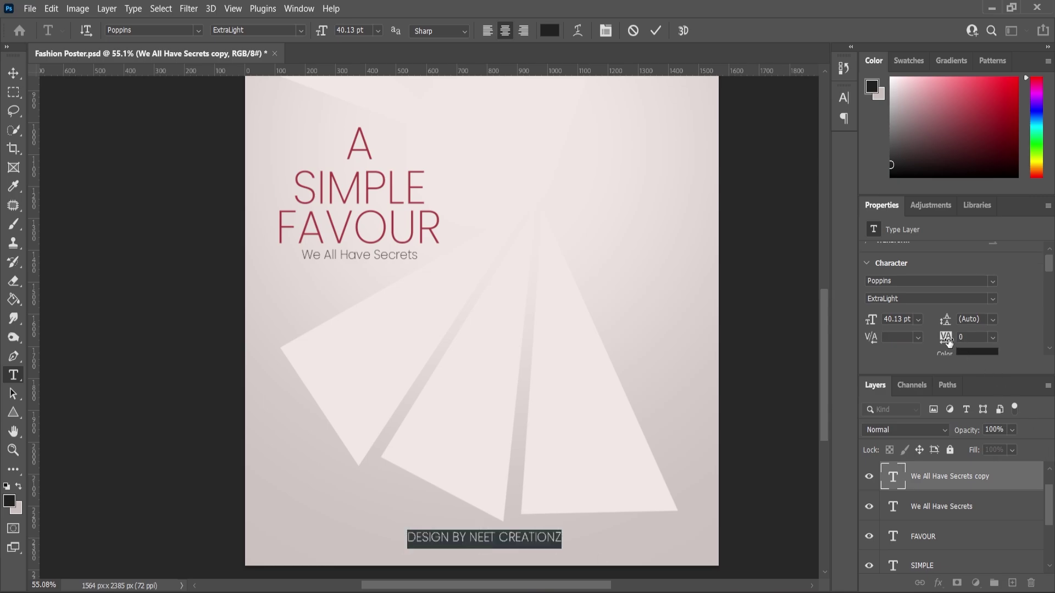
drag(952, 347, 955, 347)
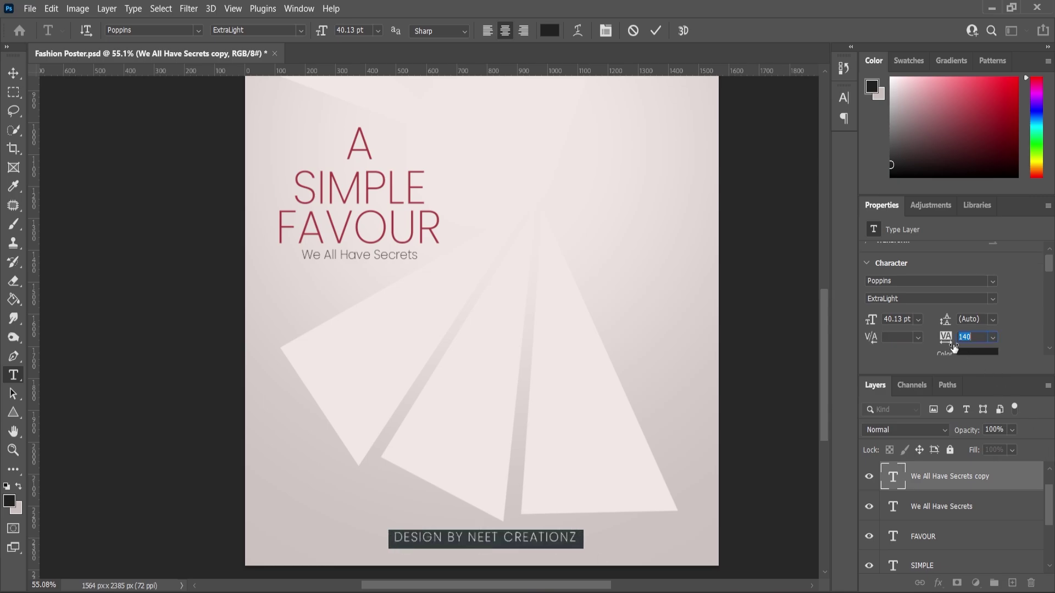
Center the DESIGN BY NEET CREATIONZ line horizontally on the canvas and move it slightly closer to the poster's bottom edge.
click(16, 79)
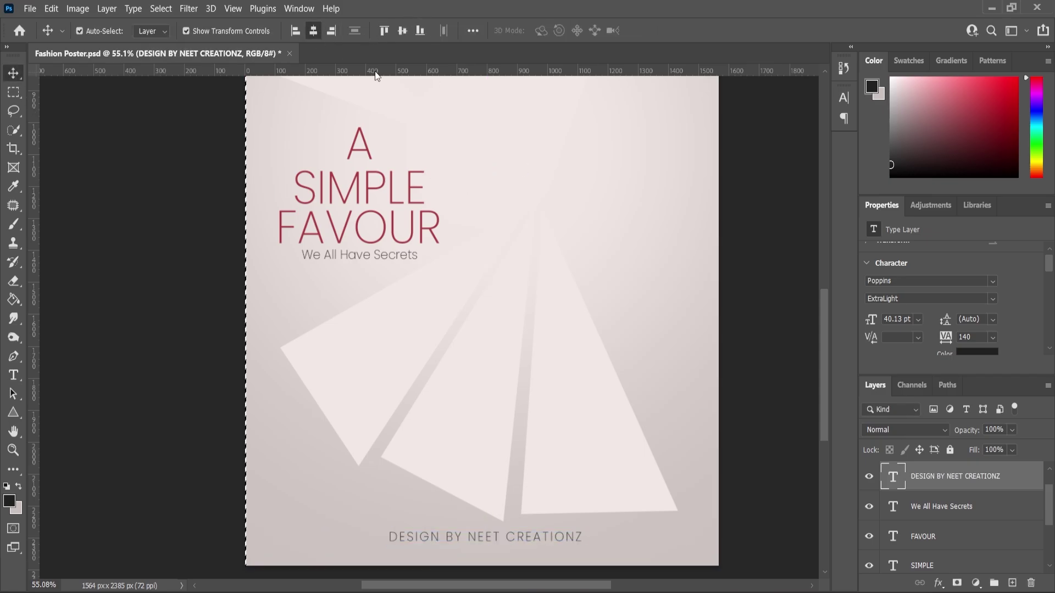
alt+scroll(499, 487, up, 1)
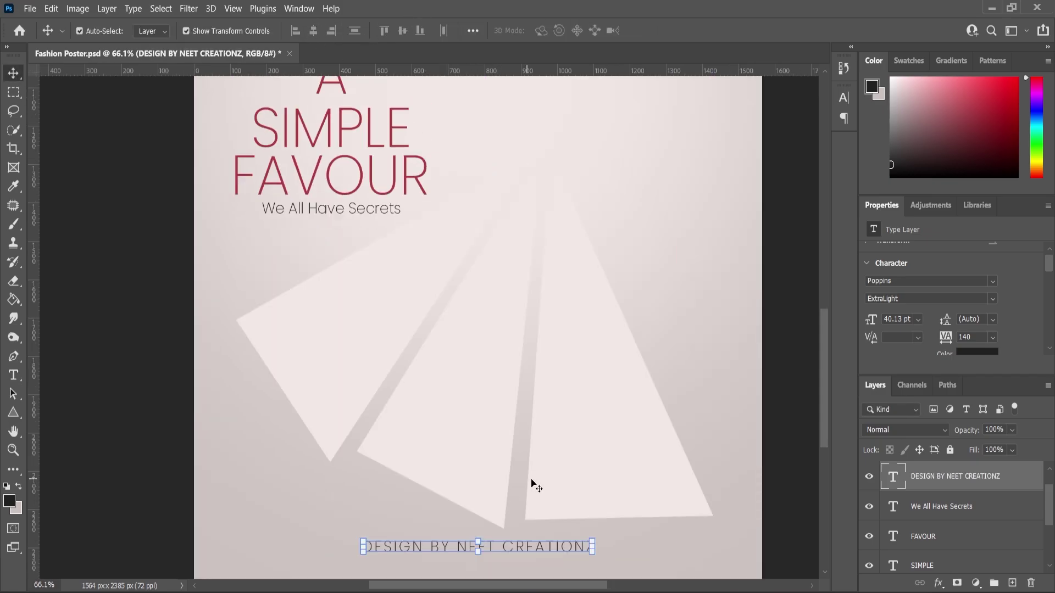
scroll(499, 495, down, 2)
alt+scroll(499, 494, up, 3)
drag(510, 469, 509, 487)
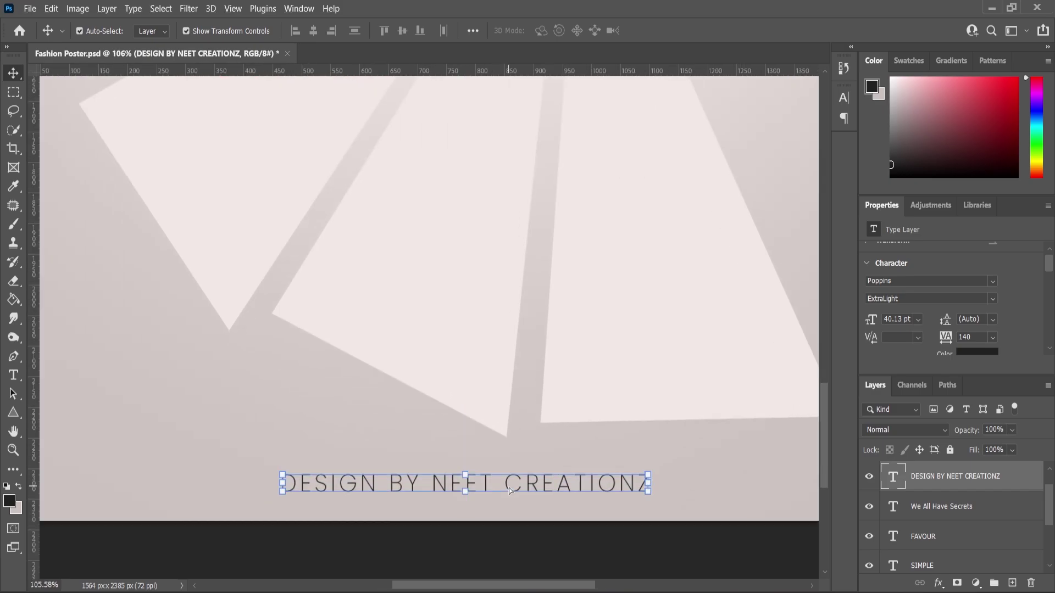
Set the DESIGN BY NEET CREATIONZ line's font style to Poppins Light.
double_click(510, 488)
click(258, 30)
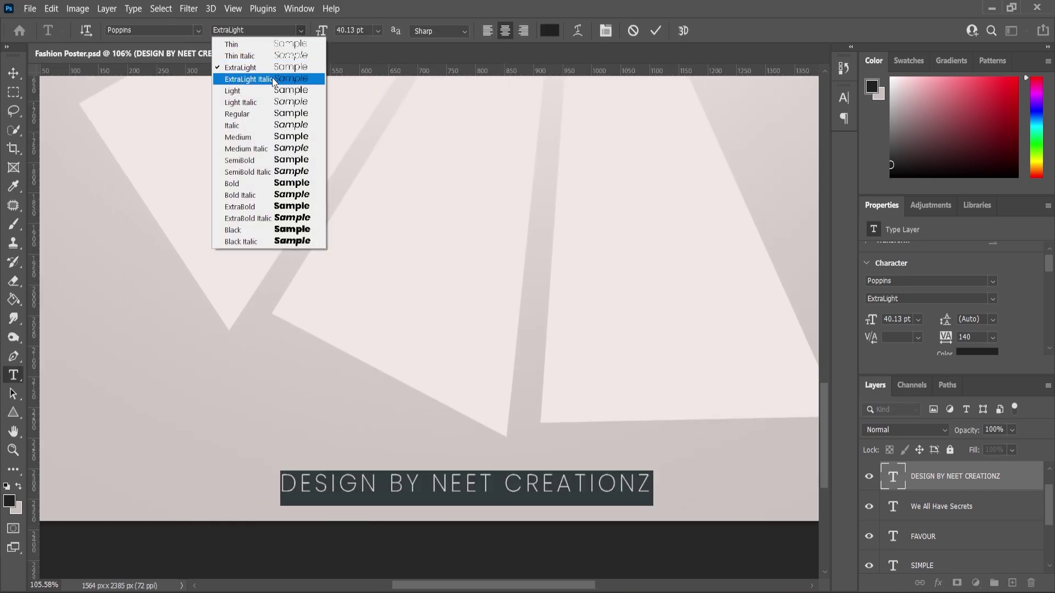
click(256, 95)
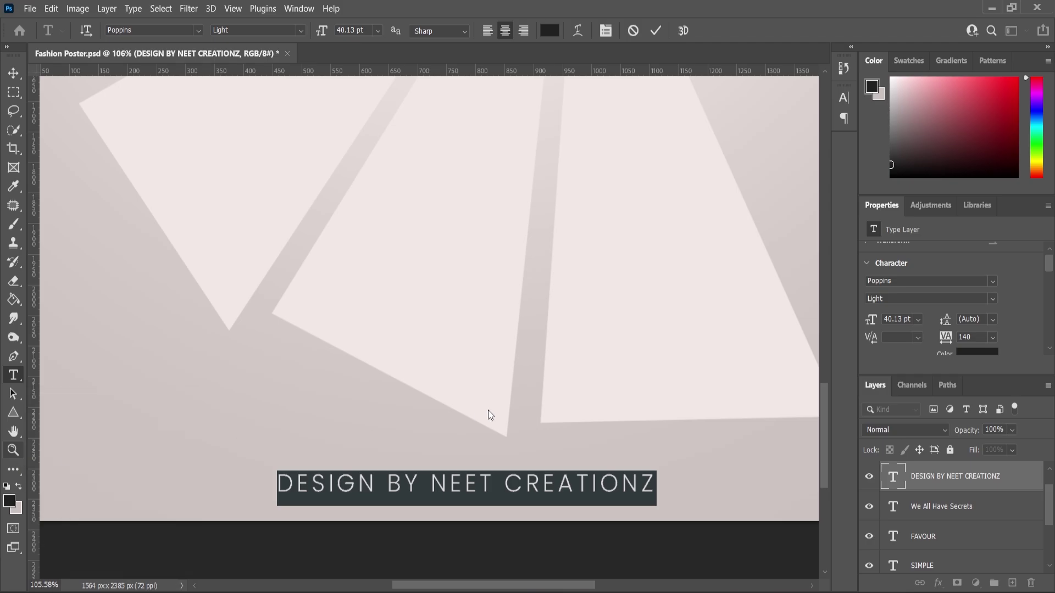
key(ctrl+Return)
alt+scroll(489, 418, down, 7)
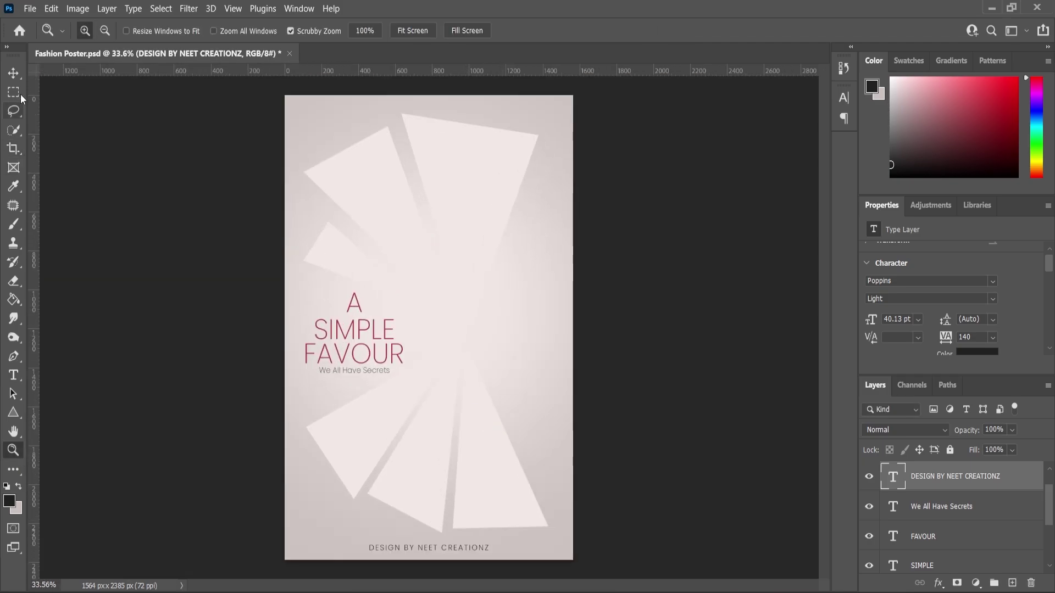
Place the brunette-lady photo of two women from the New folder (20) file folder directly above the Triangle 1 copy 2 layer.
key(v)
click(452, 151)
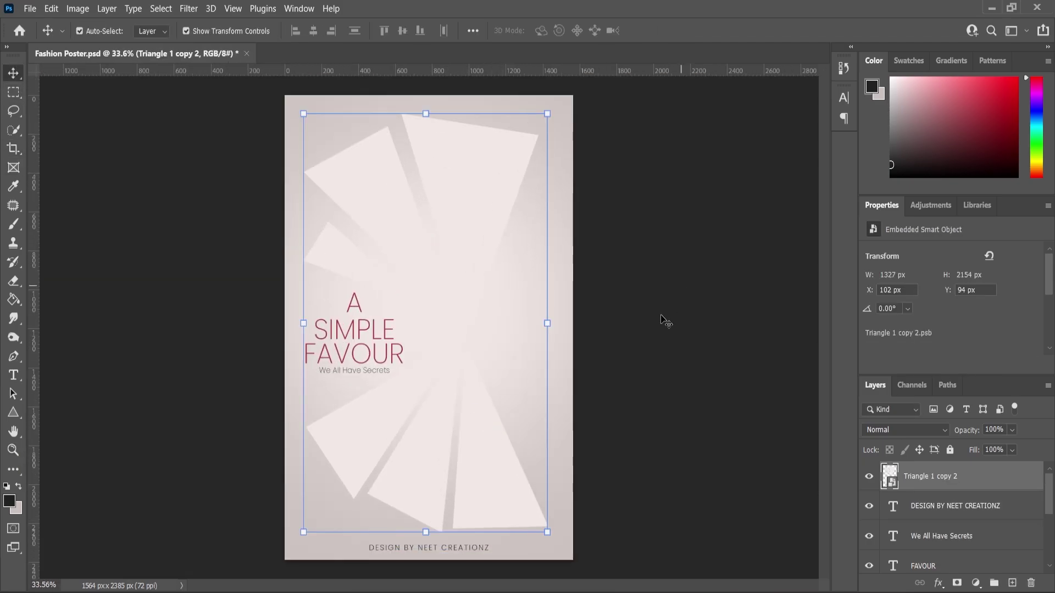
click(599, 591)
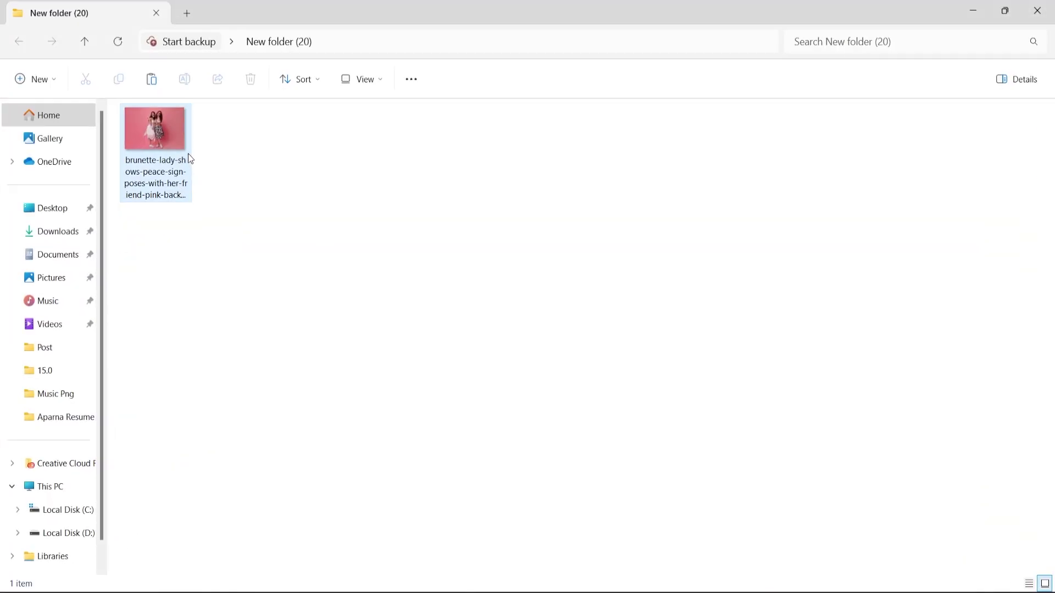
drag(178, 148, 707, 420)
drag(717, 575, 453, 359)
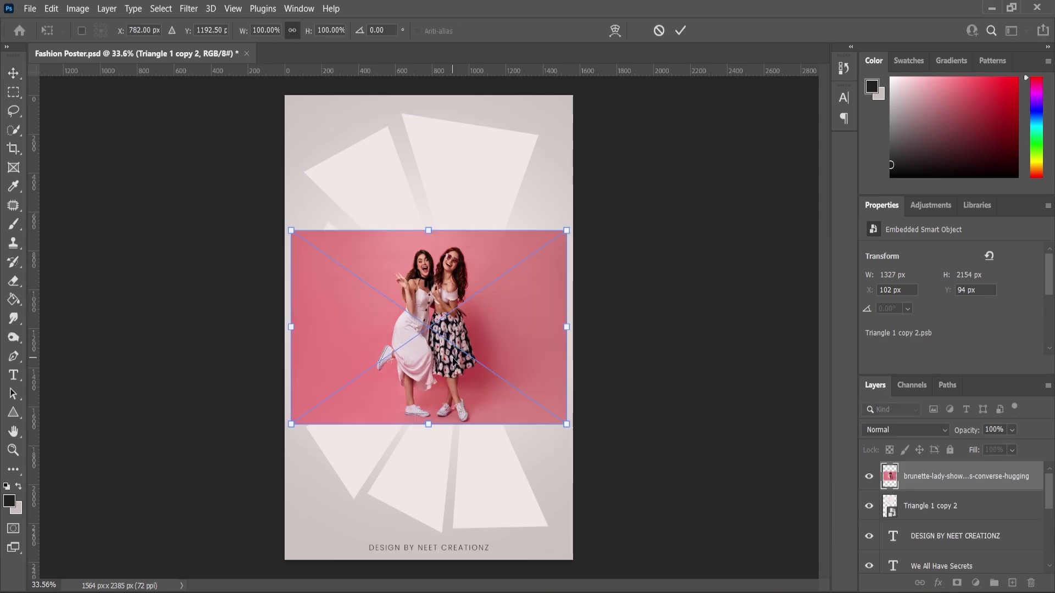
Enlarge the placed photo to about 133% and clip it to the Triangle 1 copy 2 layer.
drag(566, 230, 612, 199)
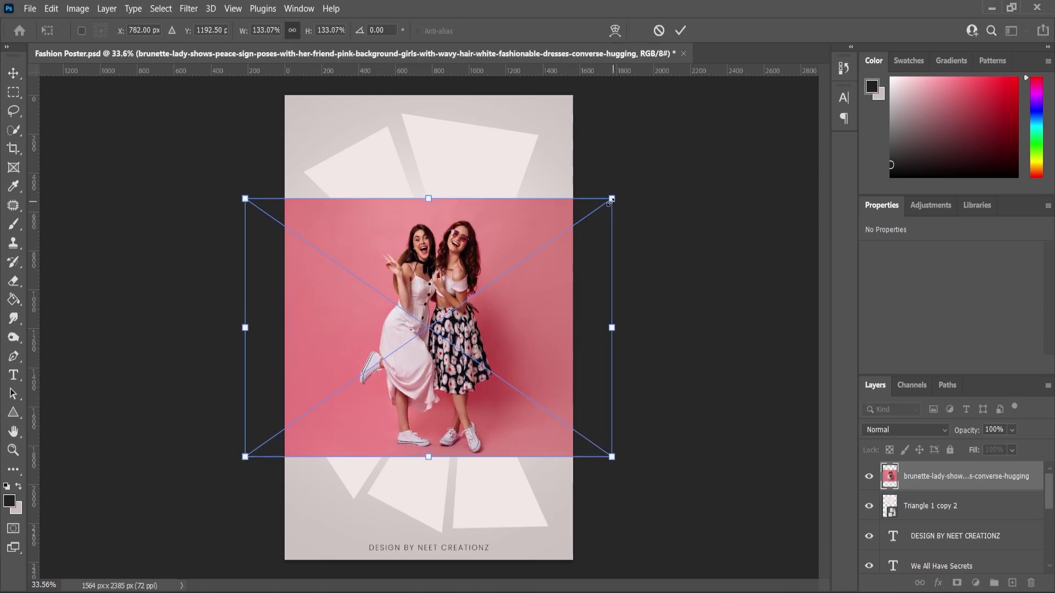
right_click(918, 479)
click(790, 361)
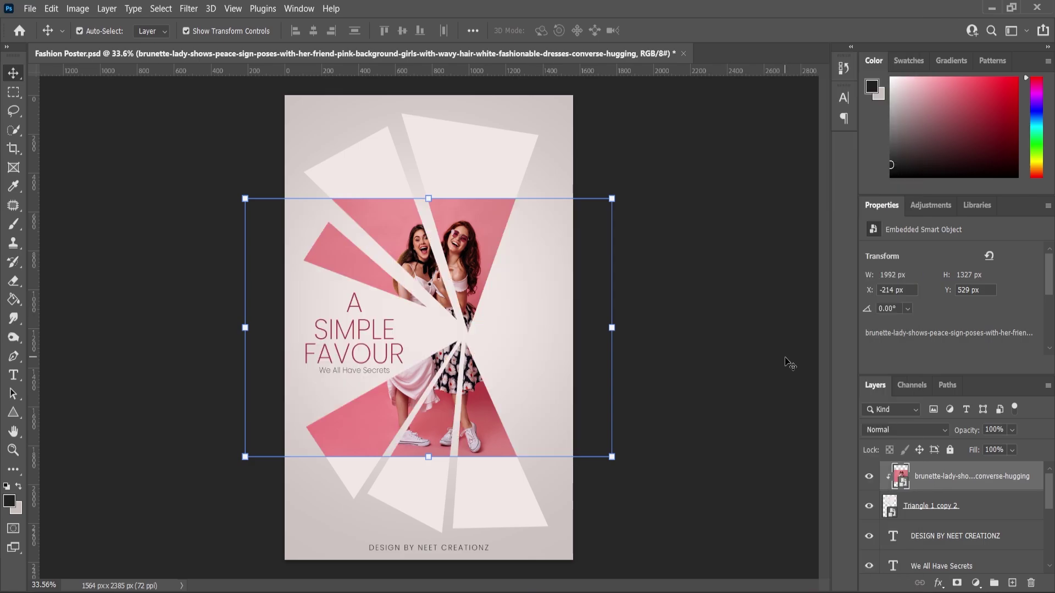
Enlarge the clipped photo to about 3328 × 2219 px and shift it left so both women's faces fall within the triangles.
drag(614, 201, 729, 86)
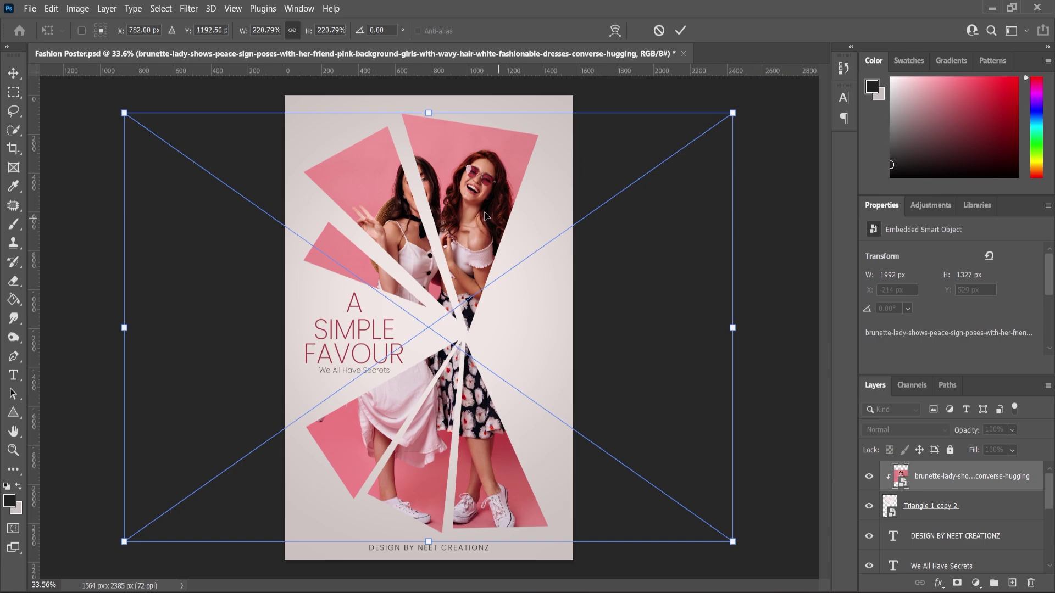
drag(491, 215, 466, 216)
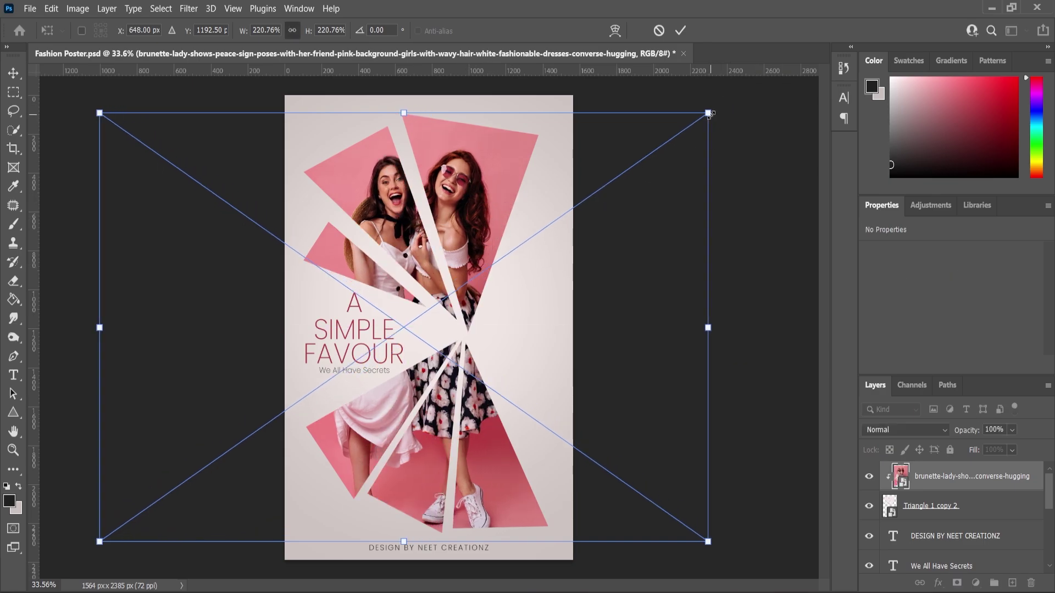
drag(709, 113, 711, 112)
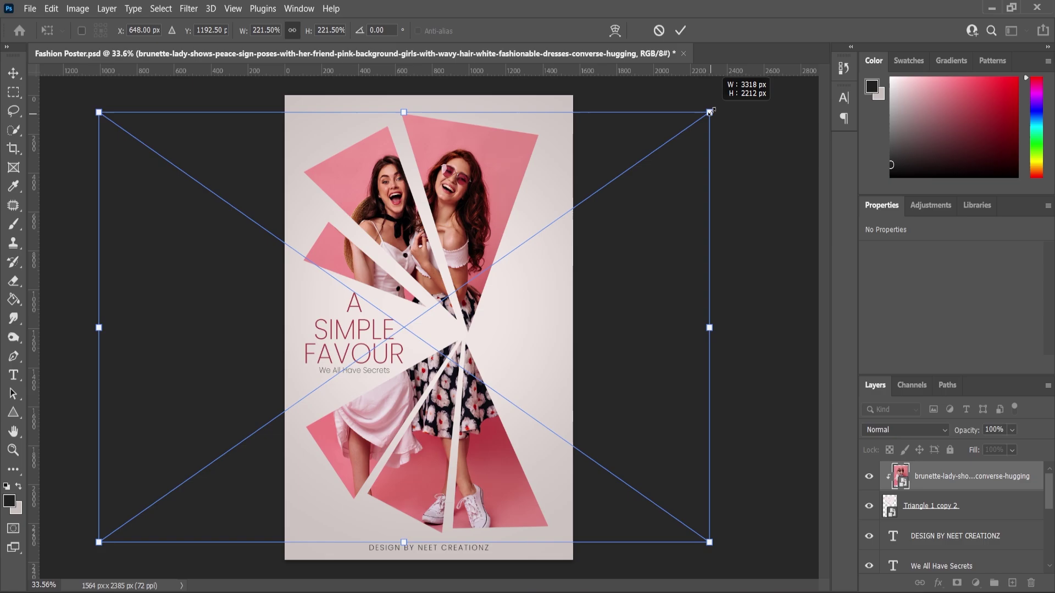
Apply Levels to the photo with midtones at 0.92 and the white input level at 247, and deselect the layer.
click(77, 9)
mouse_move(94, 40)
click(226, 60)
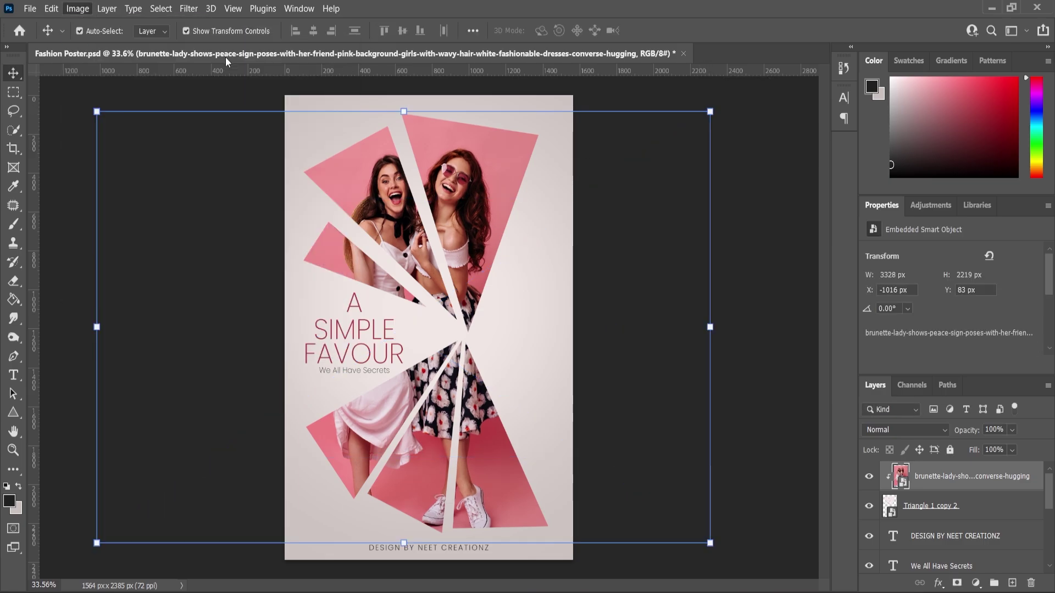
drag(566, 86, 750, 122)
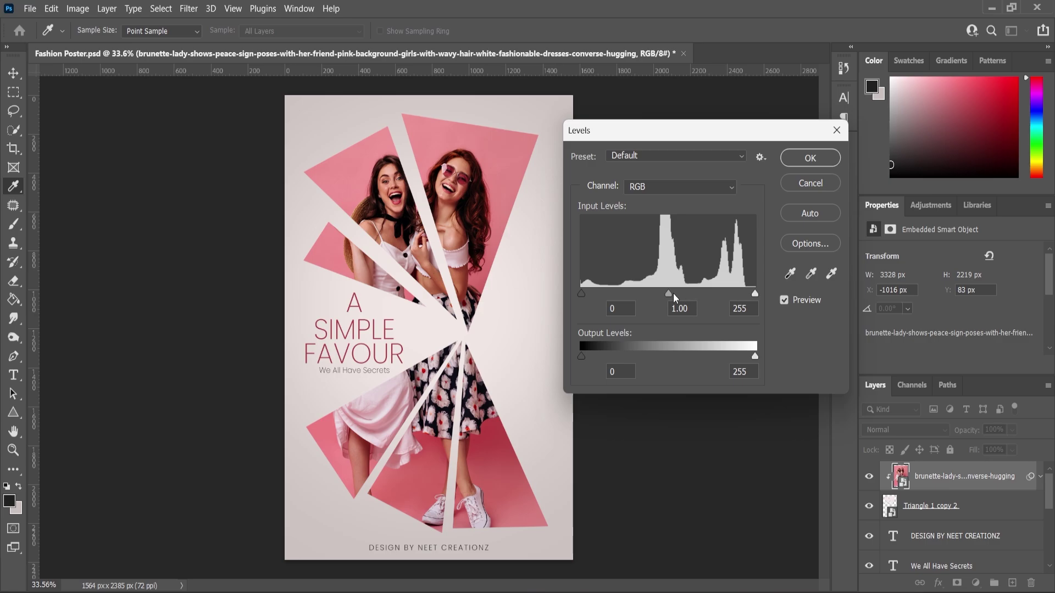
drag(670, 294, 673, 295)
drag(755, 294, 750, 296)
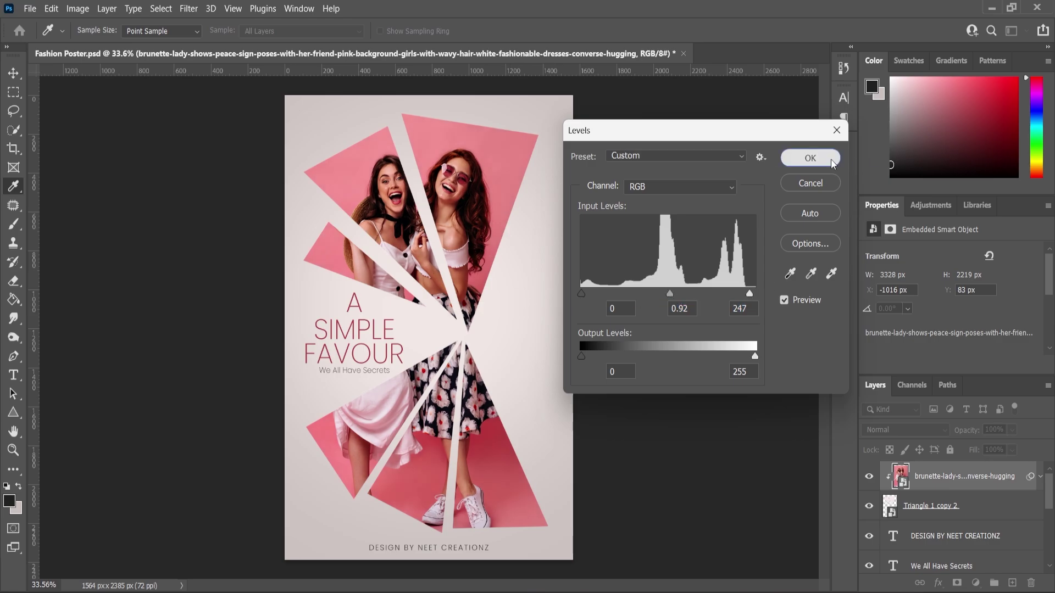
click(810, 157)
click(769, 262)
scroll(608, 314, down, 2)
scroll(607, 315, up, 2)
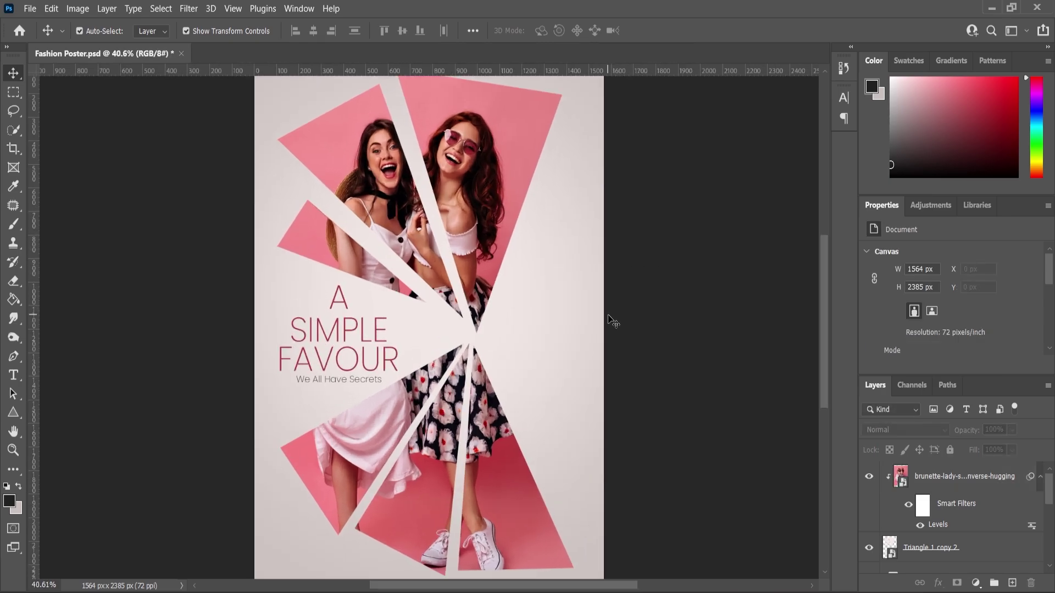
scroll(612, 324, down, 1)
scroll(608, 327, up, 2)
scroll(670, 336, down, 2)
scroll(673, 336, up, 1)
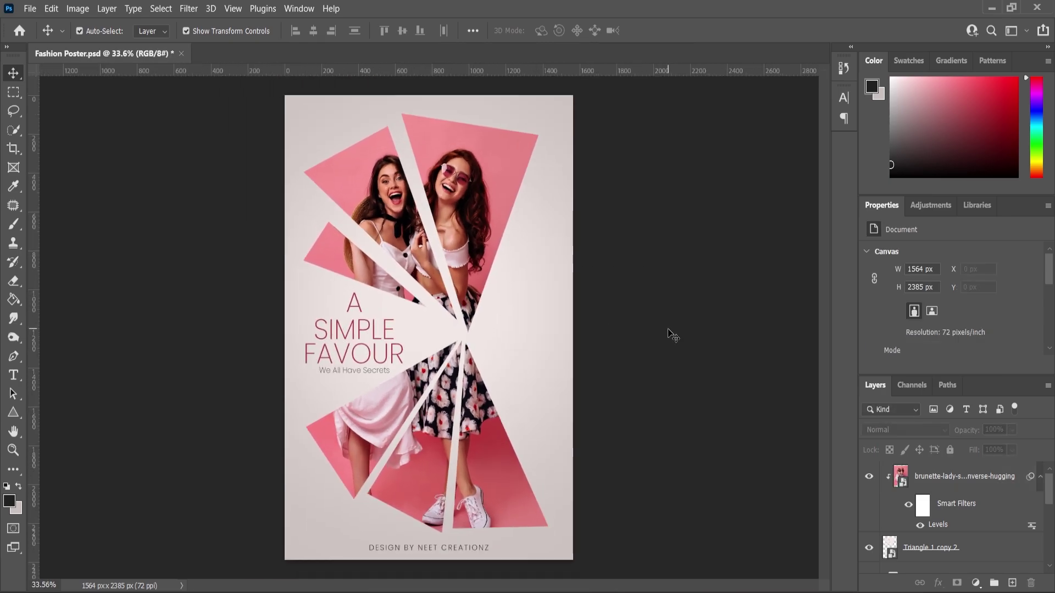